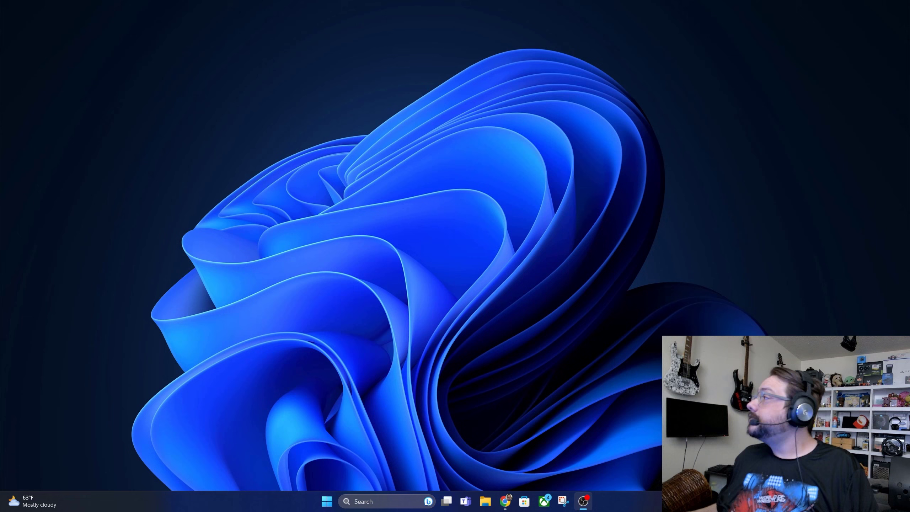
- Maximize Chrome and go to the Mixamo website
{"action": "left_click_drag", "start_coordinate": [909, 150], "coordinate": [306, 4]}
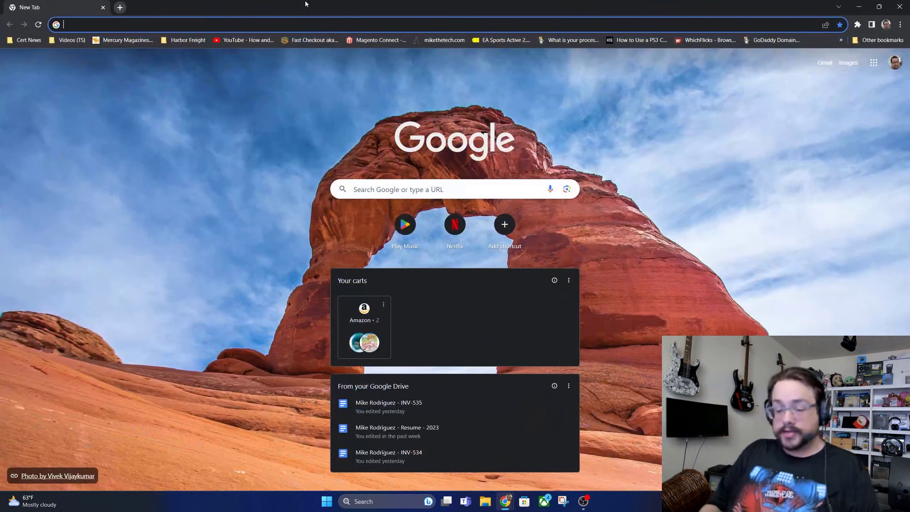
{"action": "type", "text": "mix"}
{"action": "key", "text": "Return"}
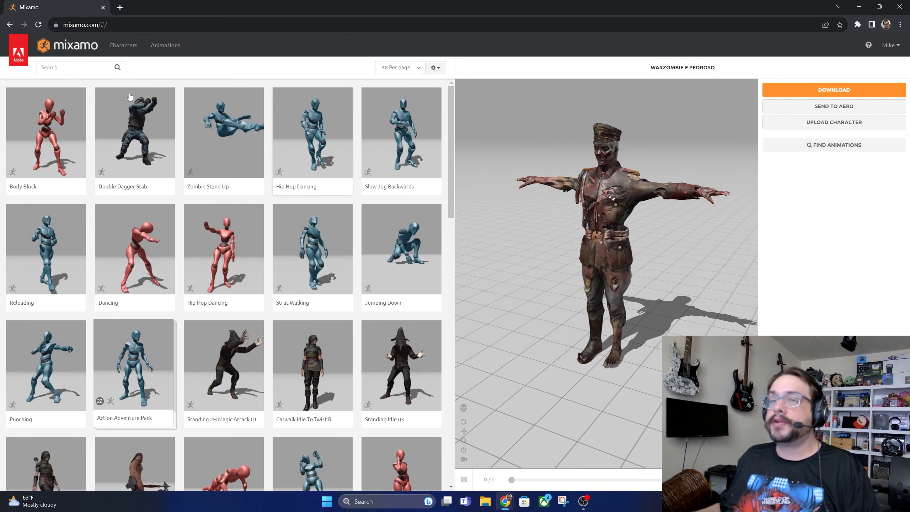
- Make Vanguard By T. Choonyung the active character and return to the animation search
{"action": "left_click", "coordinate": [123, 47]}
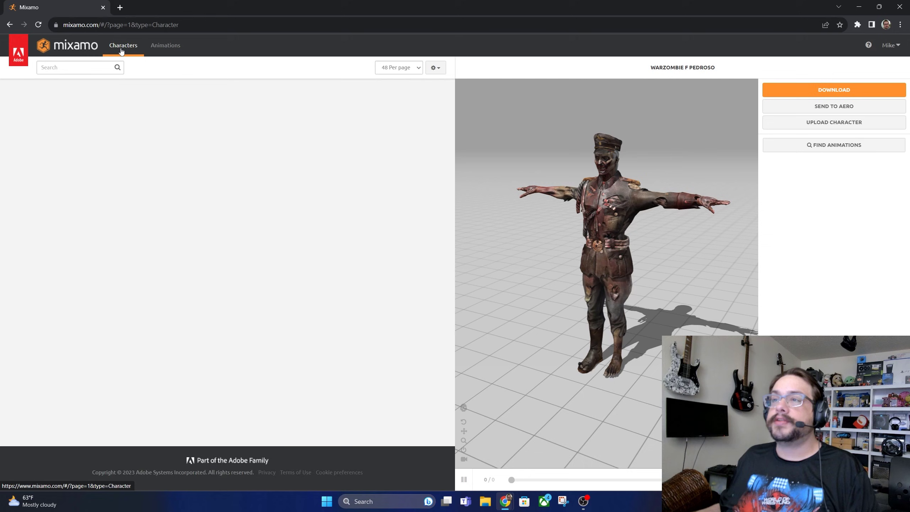
{"action": "scroll", "coordinate": [234, 144], "scroll_direction": "down", "scroll_amount": 1}
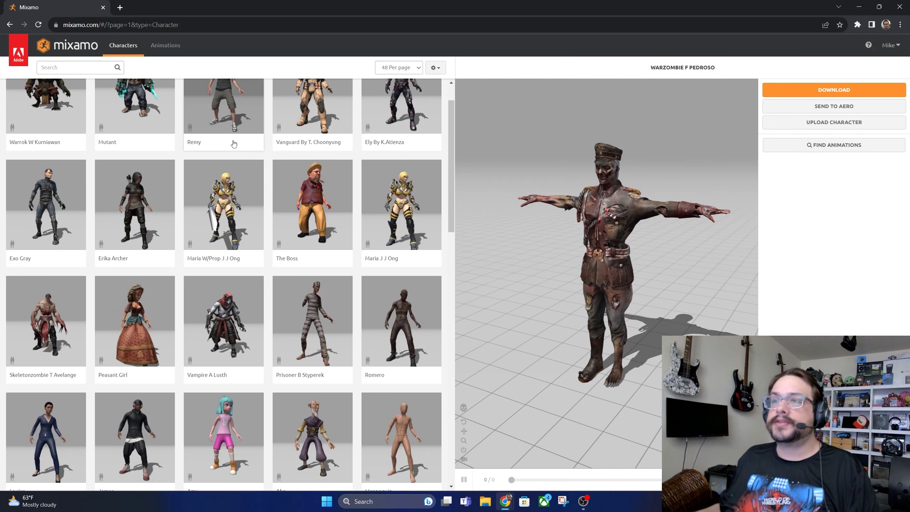
{"action": "scroll", "coordinate": [234, 143], "scroll_direction": "up", "scroll_amount": 1}
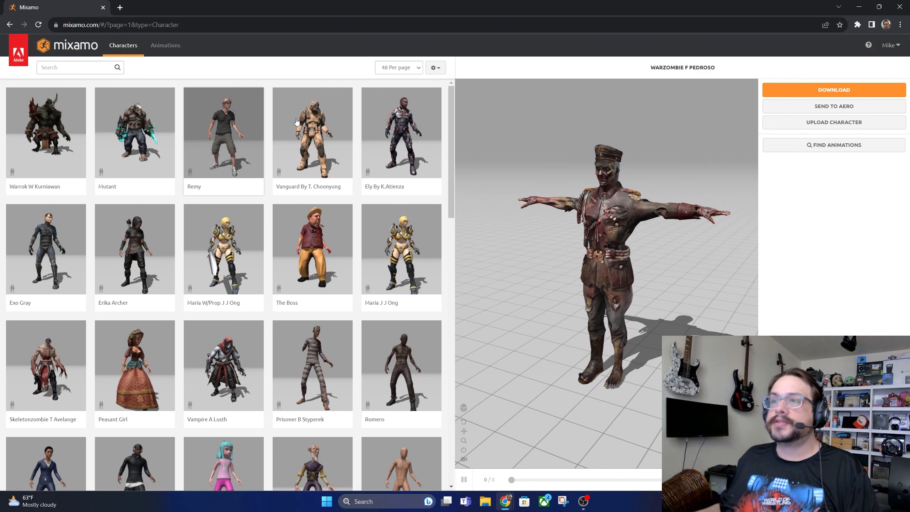
{"action": "left_click", "coordinate": [325, 158]}
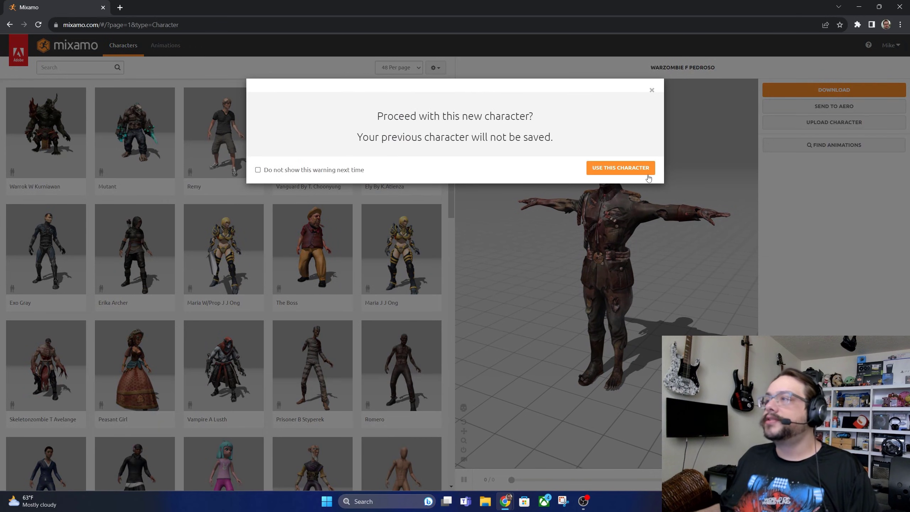
{"action": "left_click", "coordinate": [633, 168]}
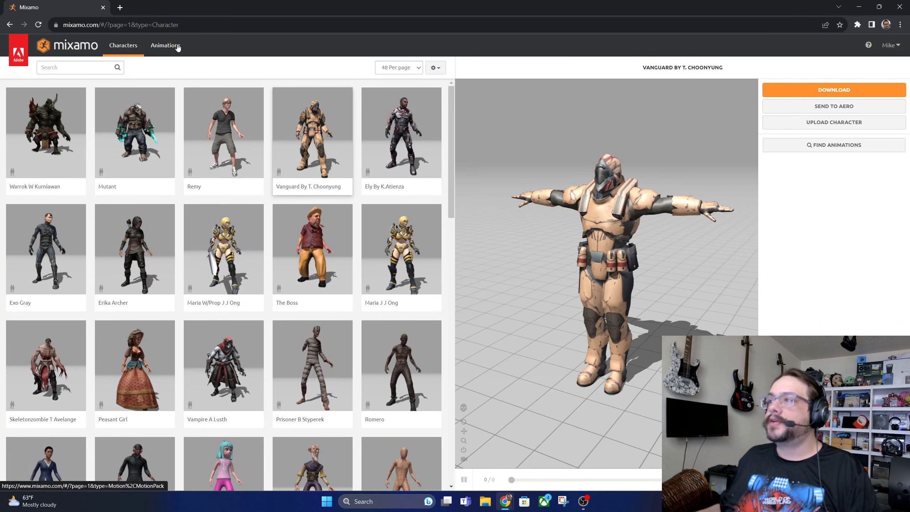
{"action": "left_click", "coordinate": [177, 45]}
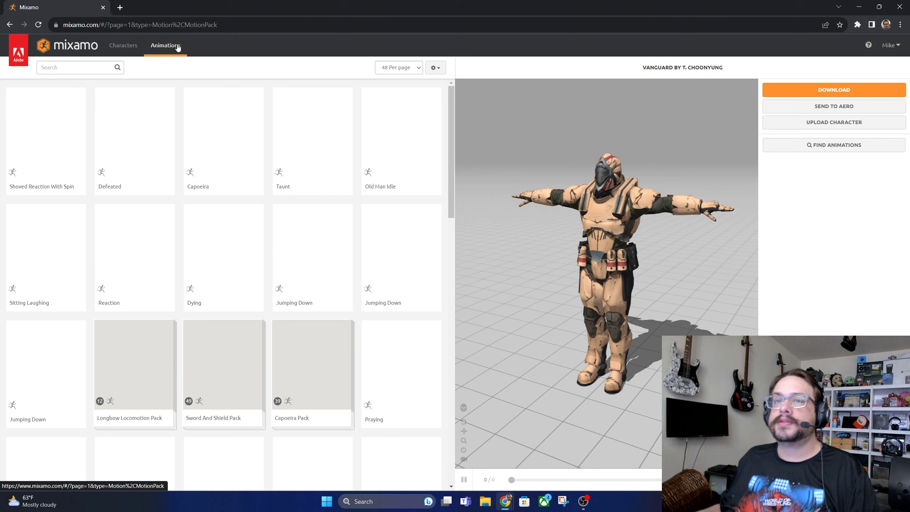
{"action": "left_click", "coordinate": [99, 69]}
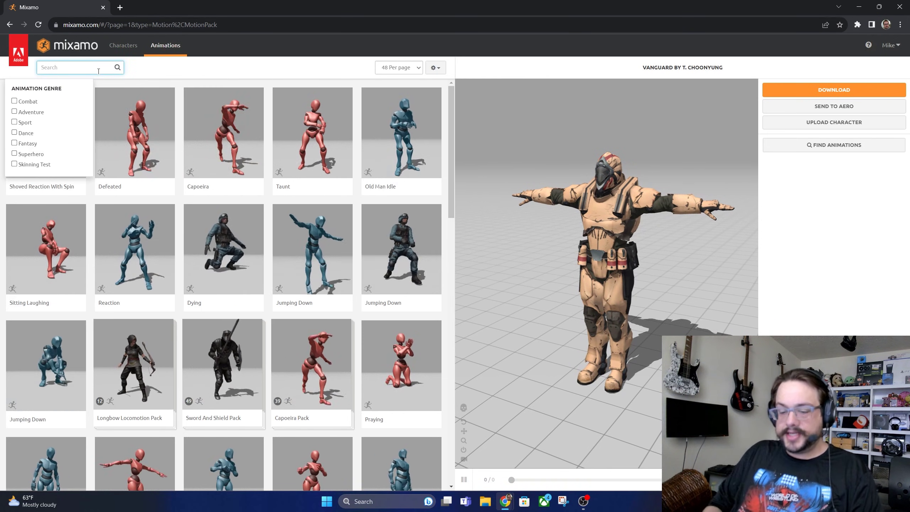
- Search 'tpose', apply T-Pose to Vanguard and download it as FBX at 60 fps
{"action": "type", "text": "tpose"}
{"action": "key", "text": "Return"}
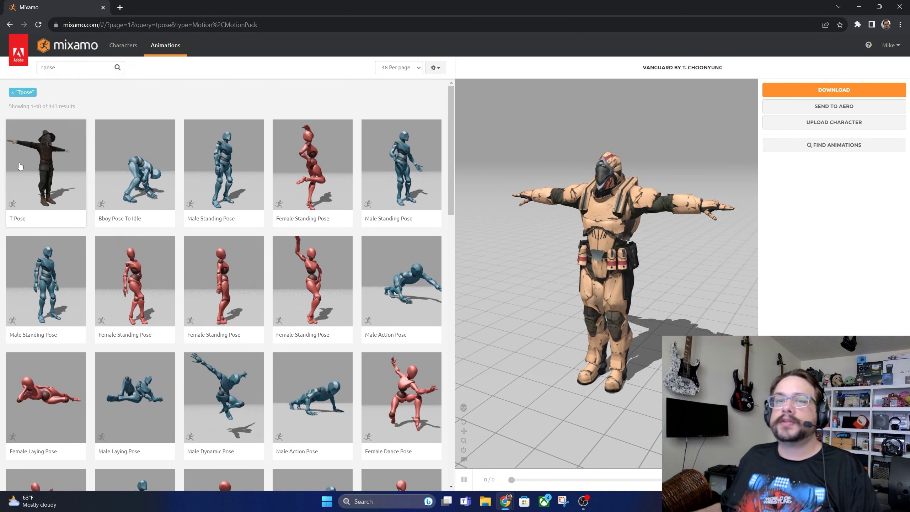
{"action": "left_click", "coordinate": [20, 166]}
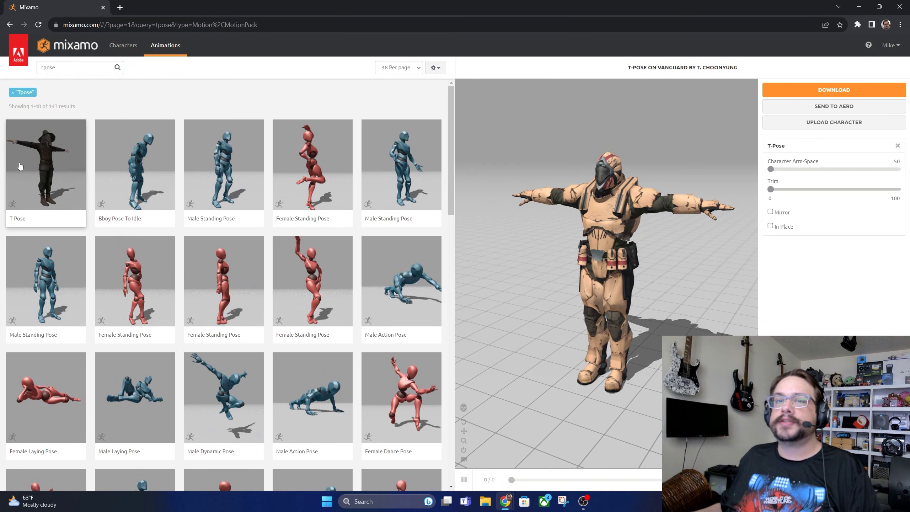
{"action": "left_click", "coordinate": [851, 94]}
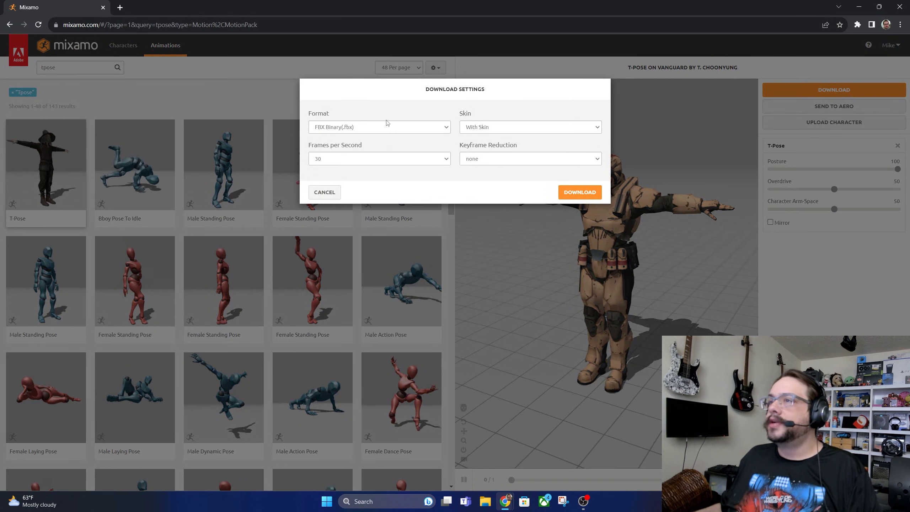
{"action": "left_click", "coordinate": [357, 160]}
{"action": "left_click", "coordinate": [327, 182]}
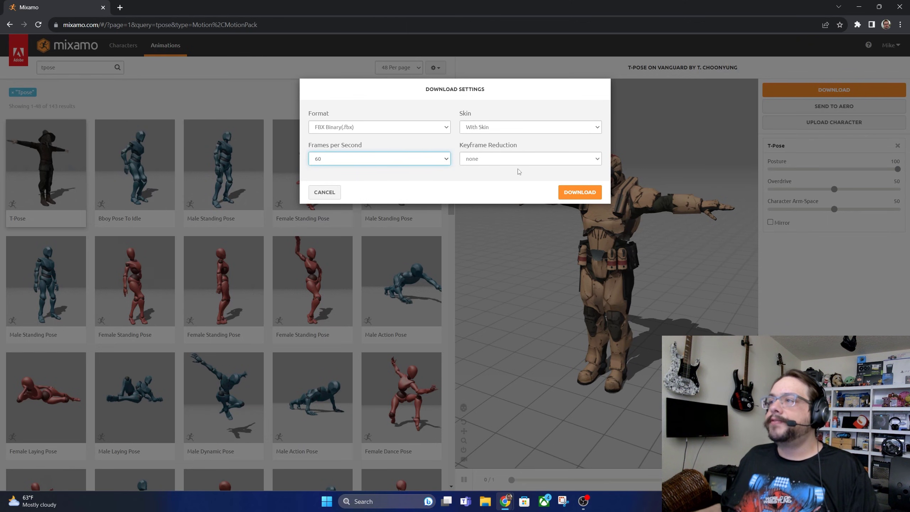
{"action": "left_click", "coordinate": [594, 194]}
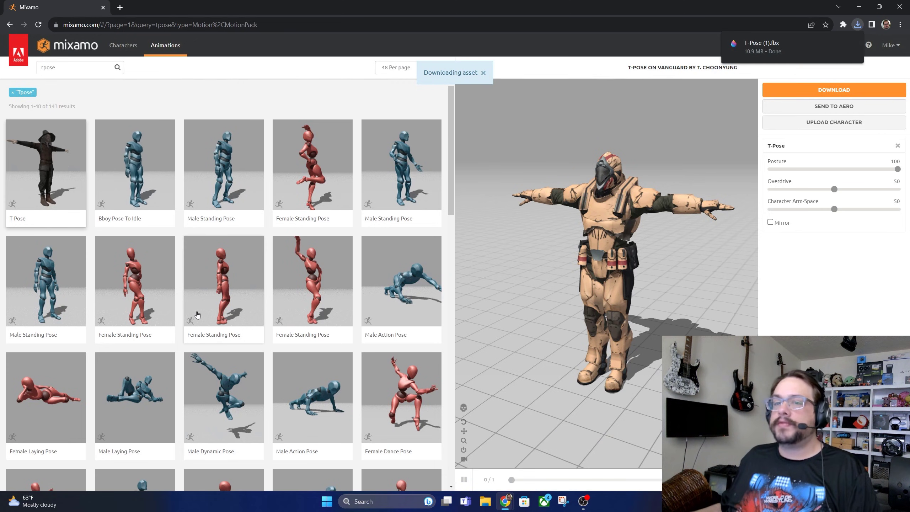
- Search 'walking', apply Walking to Vanguard in place and download it
{"action": "scroll", "coordinate": [317, 283], "scroll_direction": "down", "scroll_amount": 5}
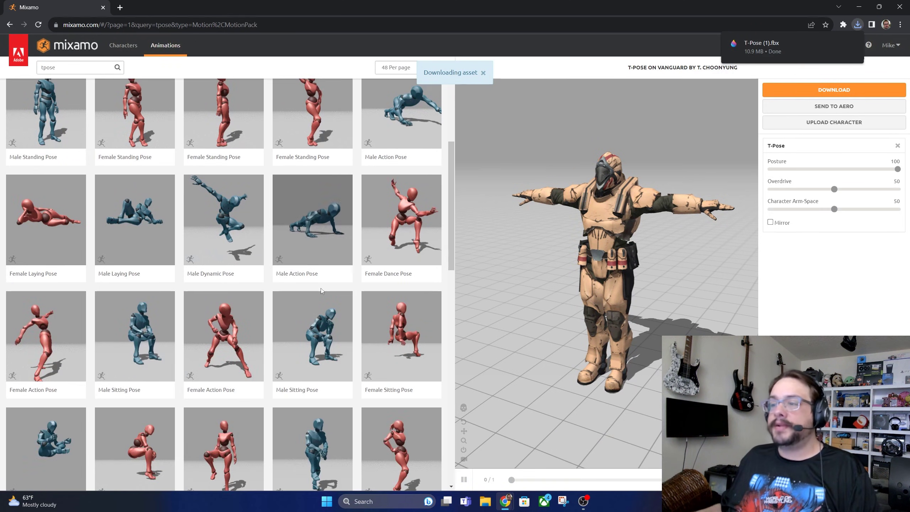
{"action": "scroll", "coordinate": [321, 290], "scroll_direction": "down", "scroll_amount": 3}
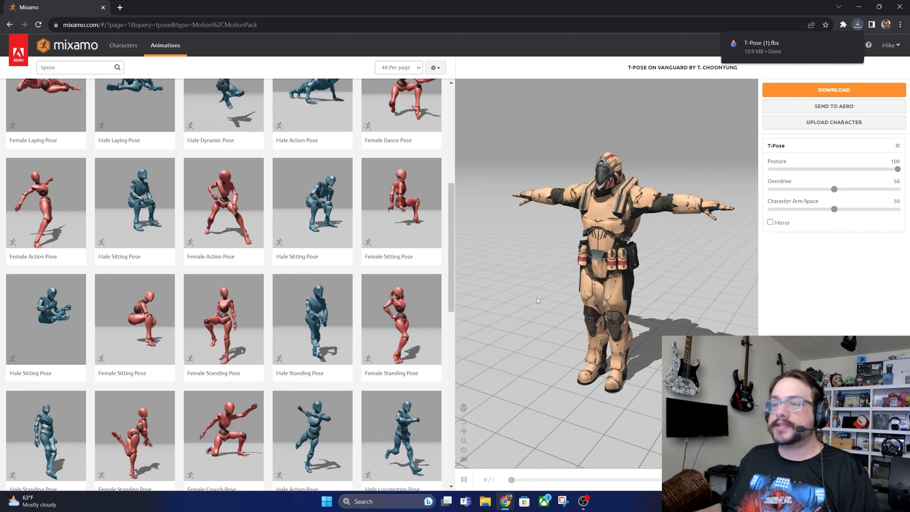
{"action": "scroll", "coordinate": [179, 194], "scroll_direction": "up", "scroll_amount": 9}
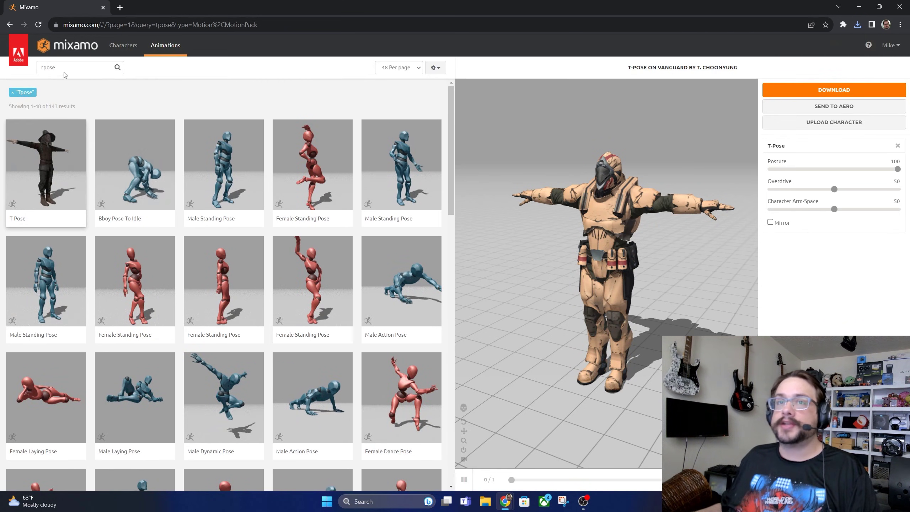
{"action": "left_click", "coordinate": [64, 67]}
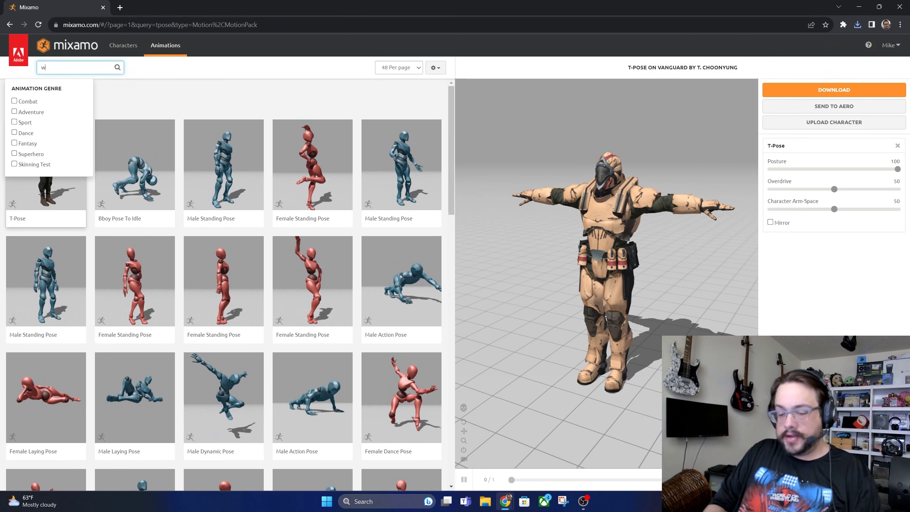
{"action": "type", "text": "walking"}
{"action": "key", "text": "Return"}
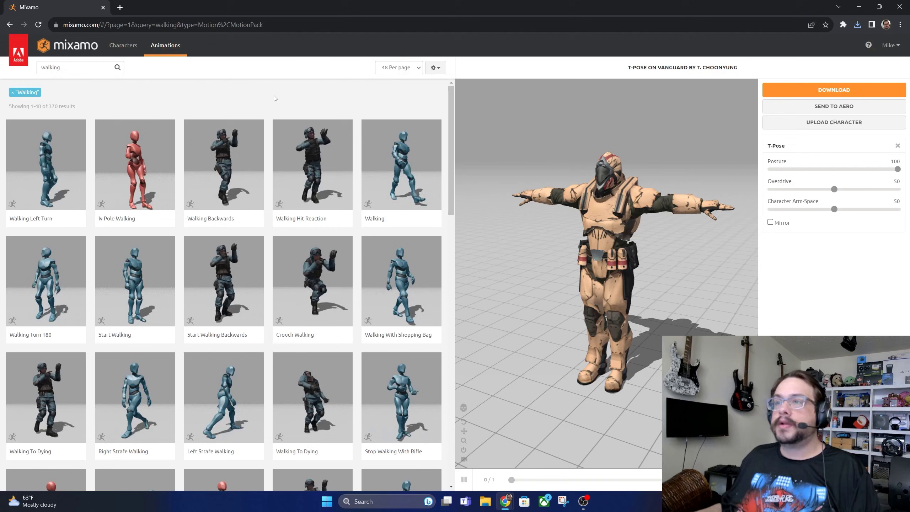
{"action": "left_click", "coordinate": [414, 180]}
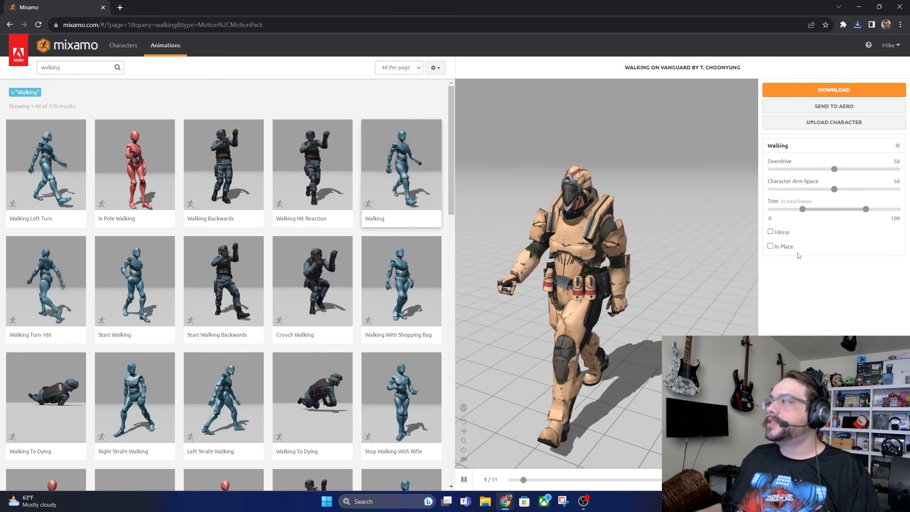
{"action": "left_click", "coordinate": [770, 247]}
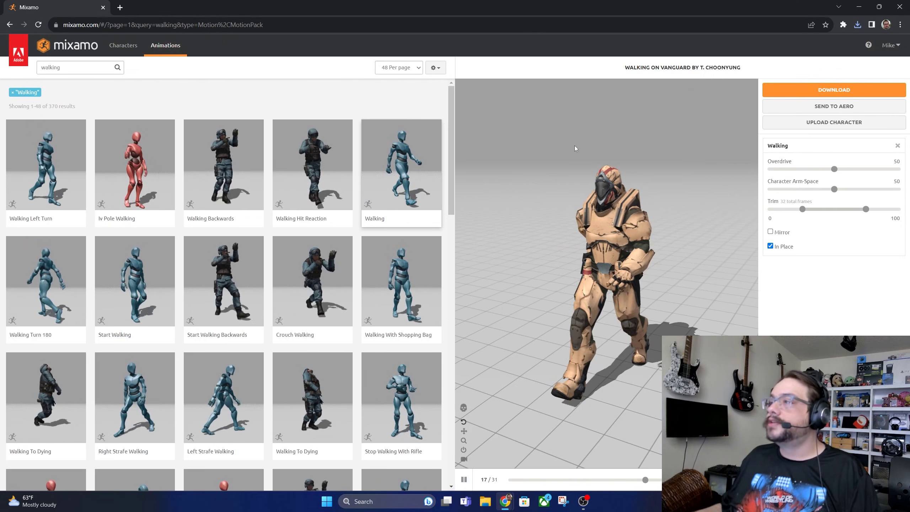
{"action": "left_click", "coordinate": [806, 93]}
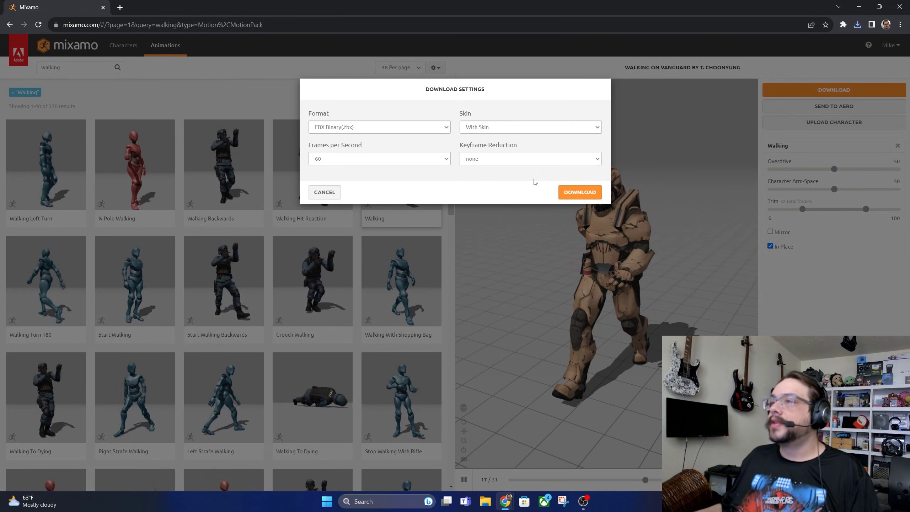
{"action": "left_click", "coordinate": [578, 192]}
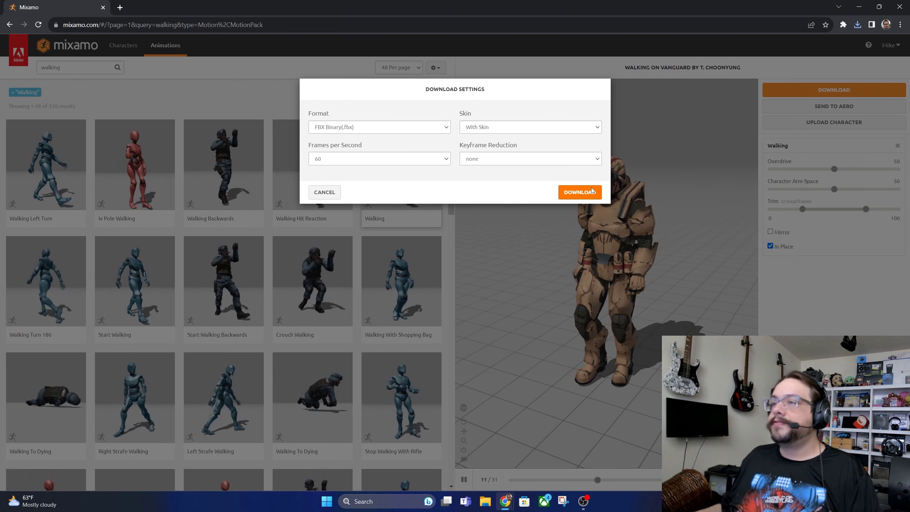
- Preview other walks, then download Crouched Walking with In Place enabled
{"action": "scroll", "coordinate": [255, 269], "scroll_direction": "down", "scroll_amount": 5}
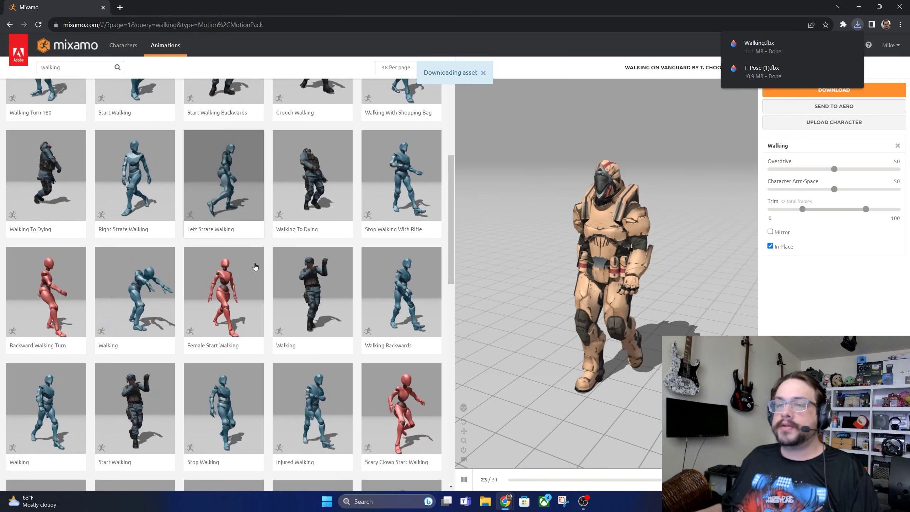
{"action": "left_click", "coordinate": [307, 255]}
{"action": "scroll", "coordinate": [215, 241], "scroll_direction": "down", "scroll_amount": 12}
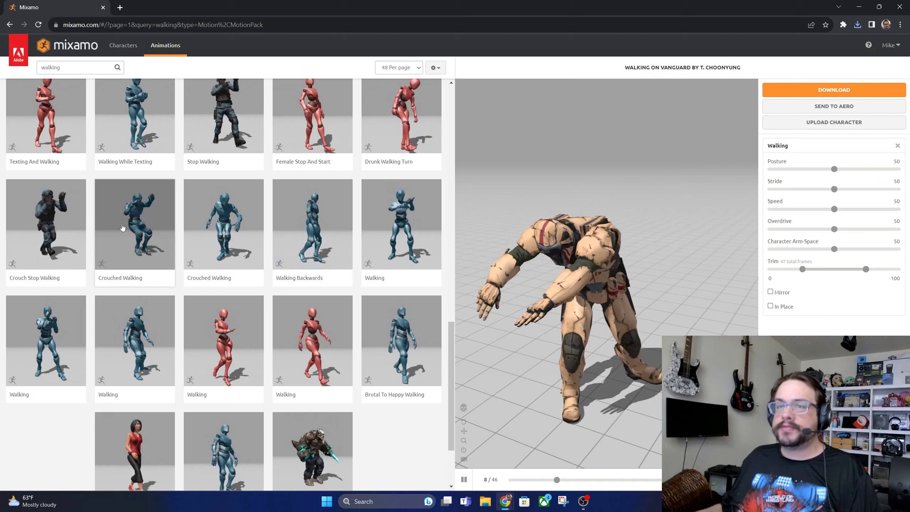
{"action": "left_click", "coordinate": [123, 229]}
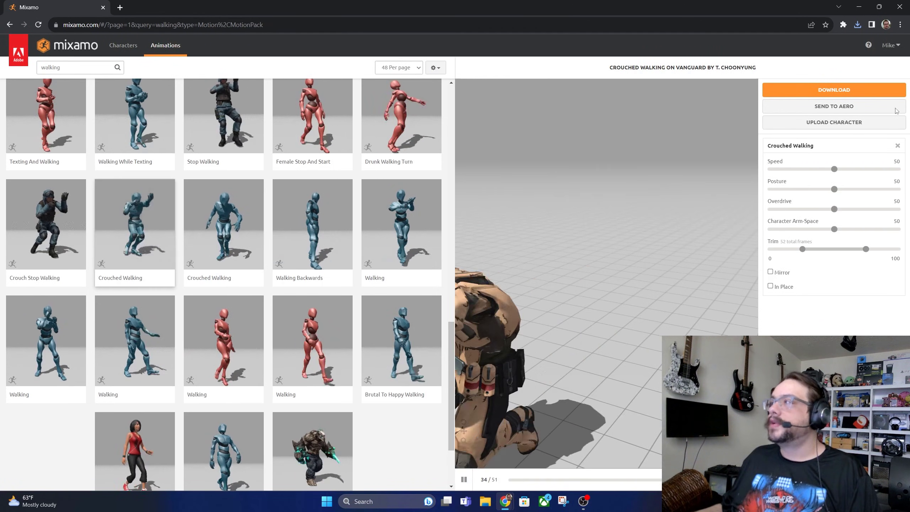
{"action": "left_click", "coordinate": [771, 286]}
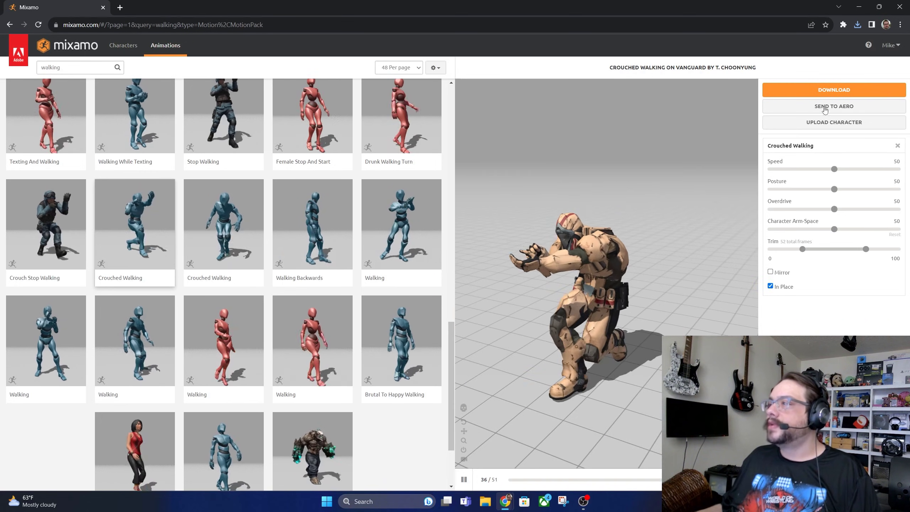
{"action": "left_click", "coordinate": [828, 92]}
{"action": "left_click", "coordinate": [566, 193]}
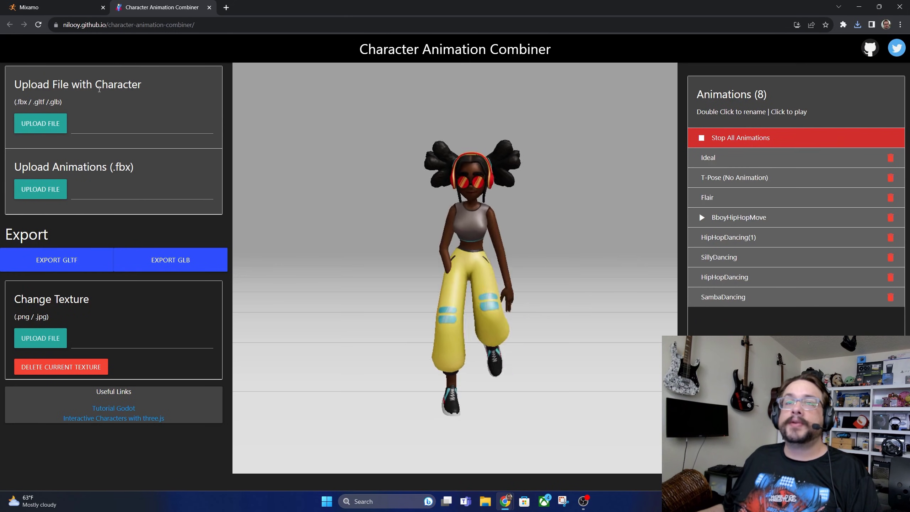
- Upload T-Pose (1).fbx from Downloads as the combiner's character model
{"action": "left_click", "coordinate": [56, 128]}
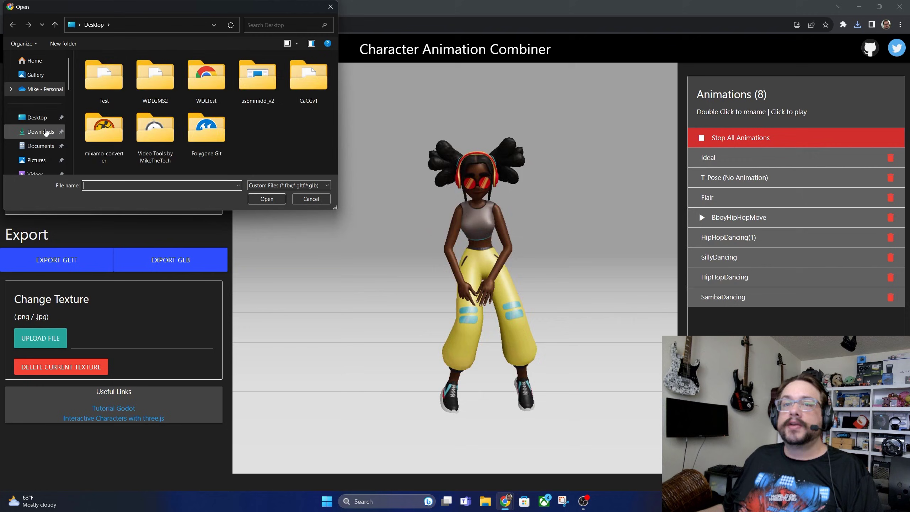
{"action": "left_click", "coordinate": [43, 132]}
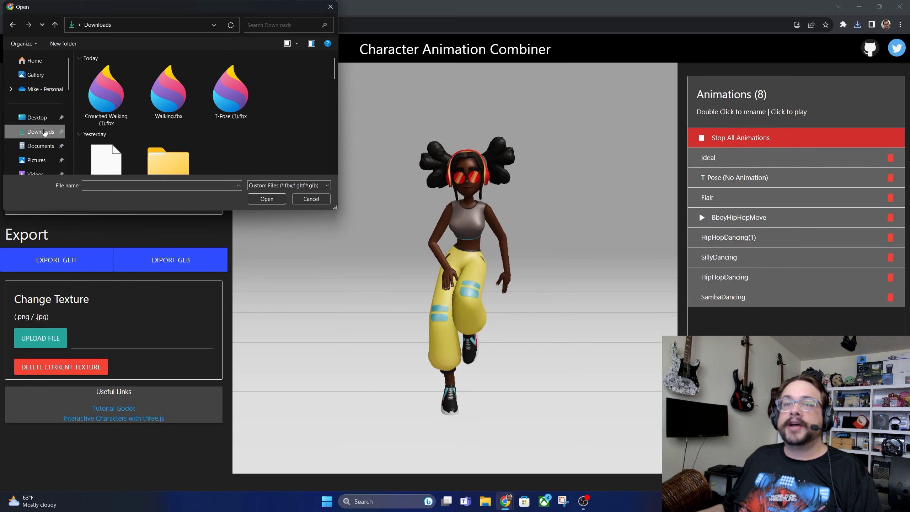
{"action": "left_click", "coordinate": [243, 116]}
{"action": "left_click", "coordinate": [267, 199]}
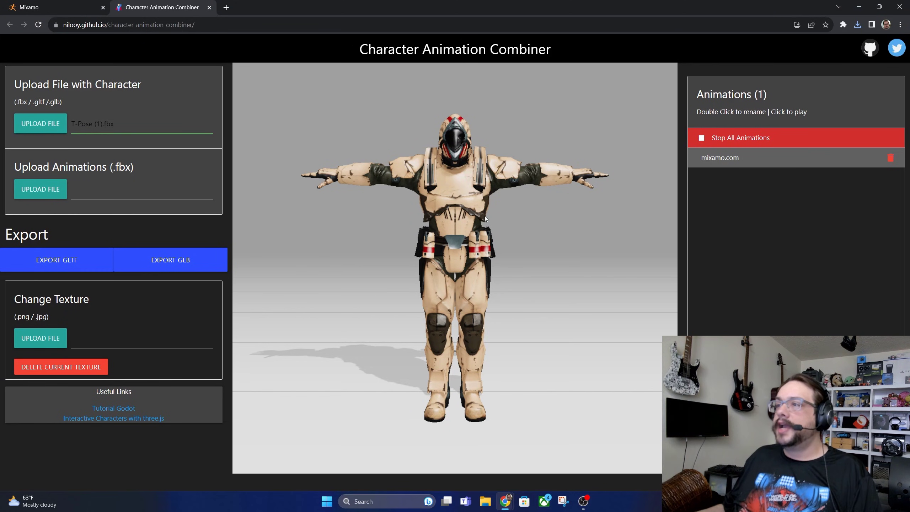
{"action": "left_click_drag", "start_coordinate": [485, 216], "coordinate": [453, 234]}
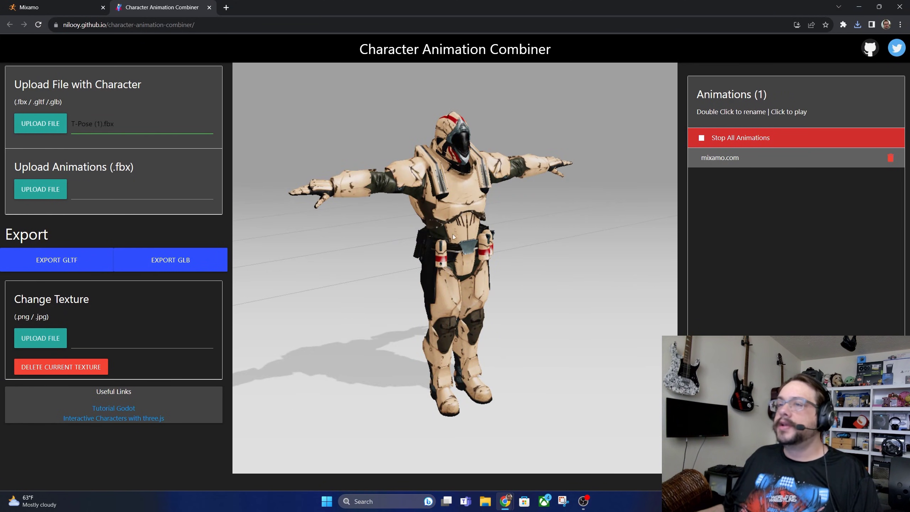
- Add Walking.fbx and Crouched Walking (1).fbx as animations and preview each on the character
{"action": "left_click", "coordinate": [47, 190]}
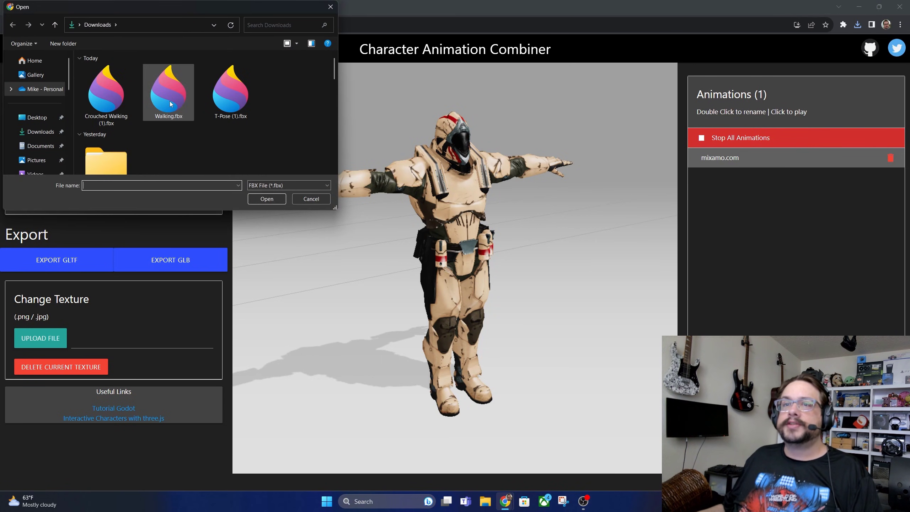
{"action": "left_click", "coordinate": [171, 104]}
{"action": "left_click", "coordinate": [106, 94], "text": "ctrl"}
{"action": "left_click", "coordinate": [267, 199]}
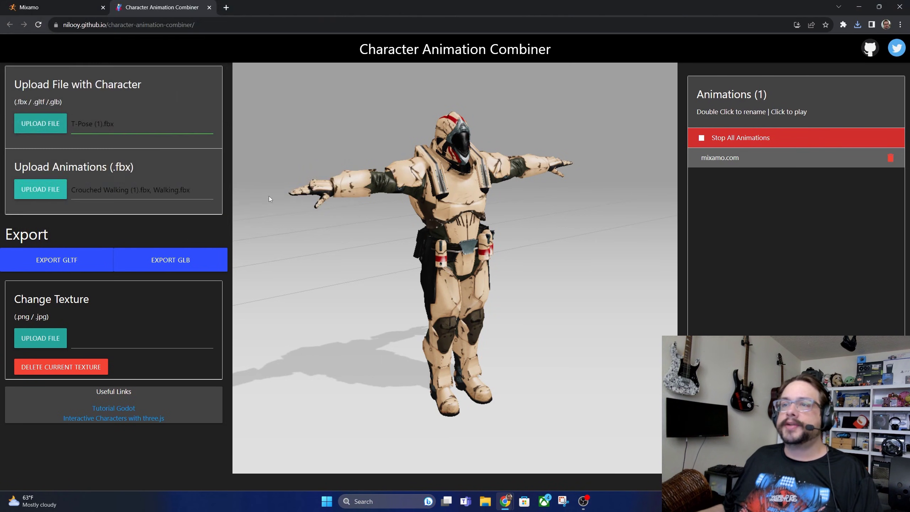
{"action": "left_click", "coordinate": [739, 198]}
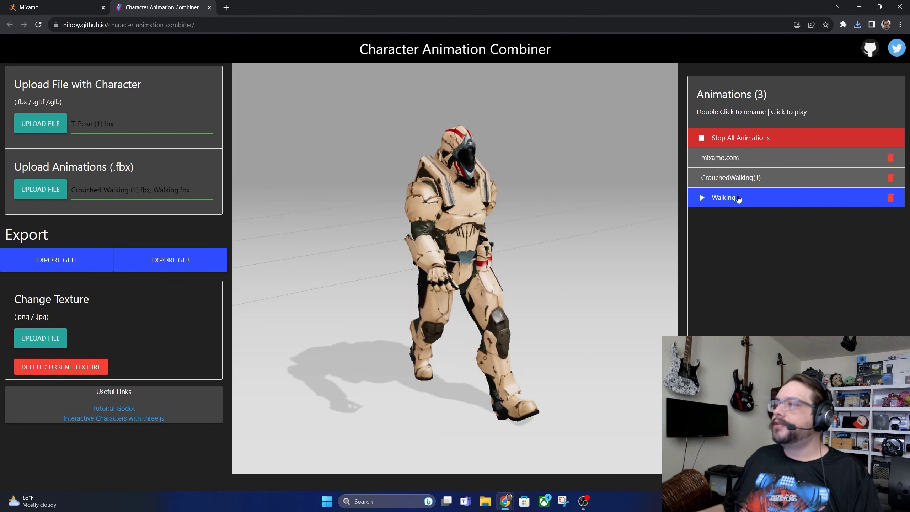
{"action": "left_click", "coordinate": [734, 179]}
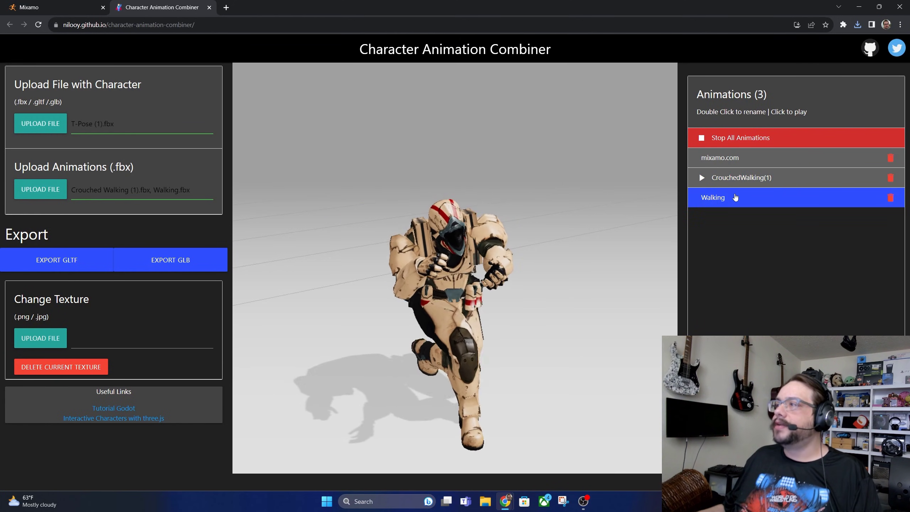
{"action": "left_click", "coordinate": [736, 197]}
{"action": "left_click", "coordinate": [731, 177]}
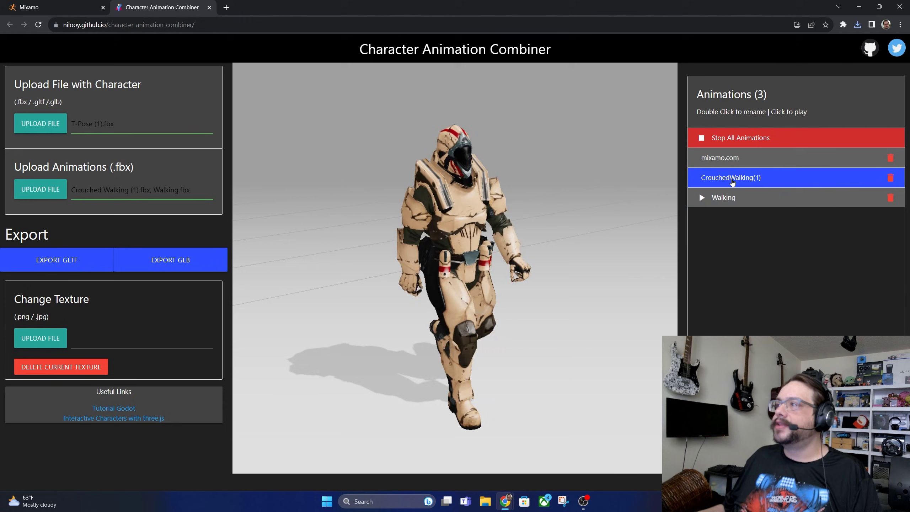
{"action": "left_click", "coordinate": [731, 158]}
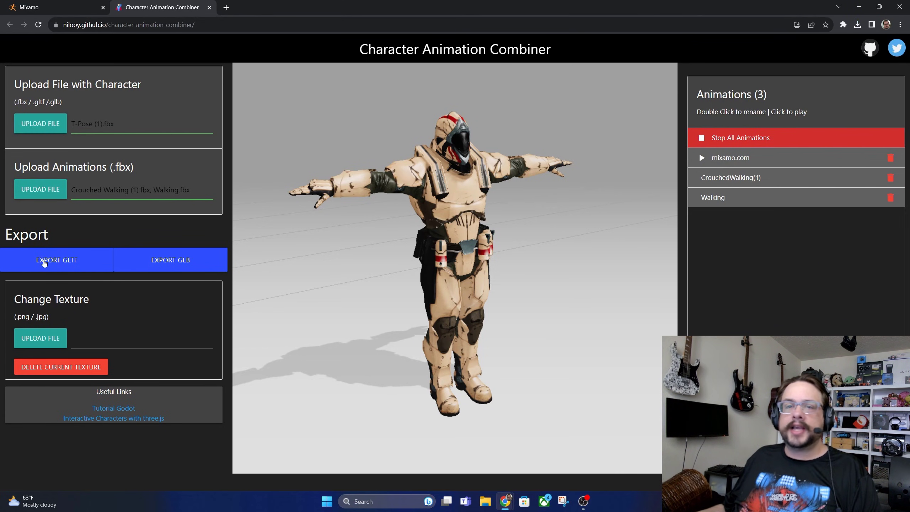
- Export the combined character as GLTF and open the Test project in Godot
{"action": "left_click", "coordinate": [66, 268]}
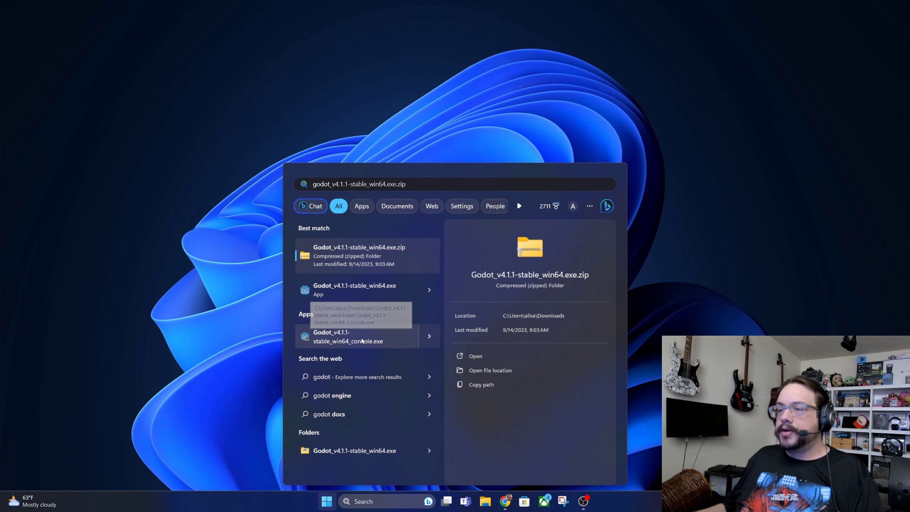
{"action": "left_click", "coordinate": [362, 339]}
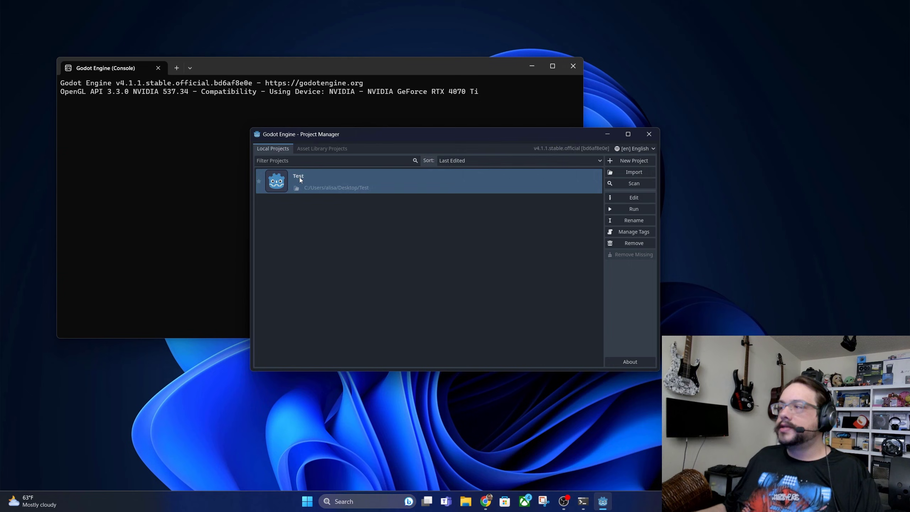
{"action": "double_click", "coordinate": [300, 177]}
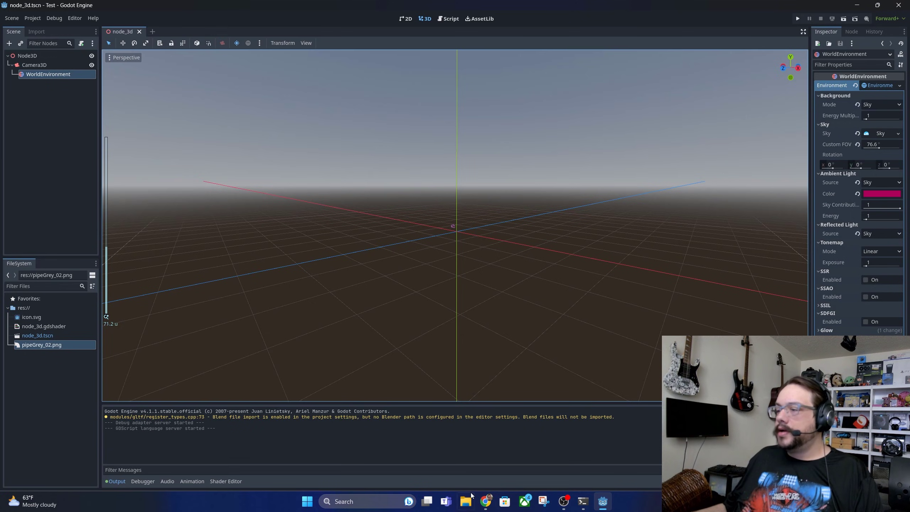
- Drag cac-1694941869319.gltf from Downloads into Godot's FileSystem dock
{"action": "left_click", "coordinate": [466, 501]}
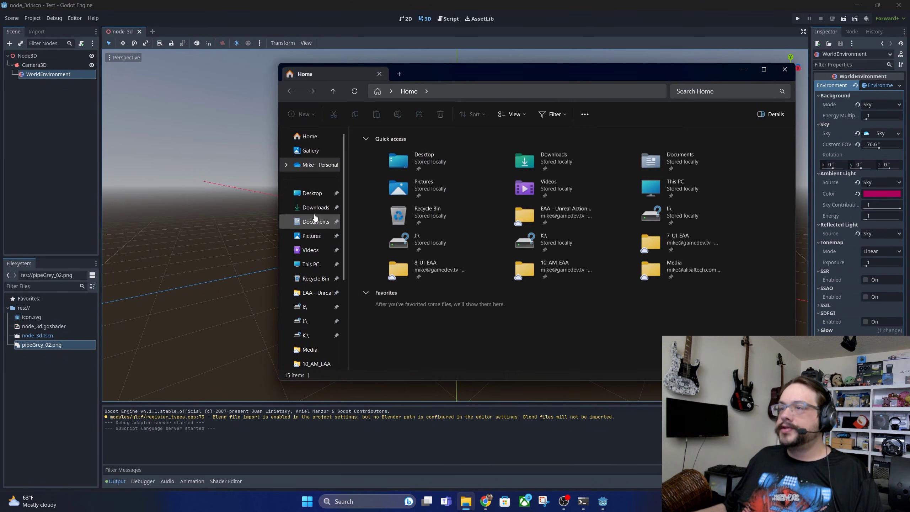
{"action": "left_click", "coordinate": [316, 207]}
{"action": "left_click_drag", "start_coordinate": [372, 158], "coordinate": [111, 270]}
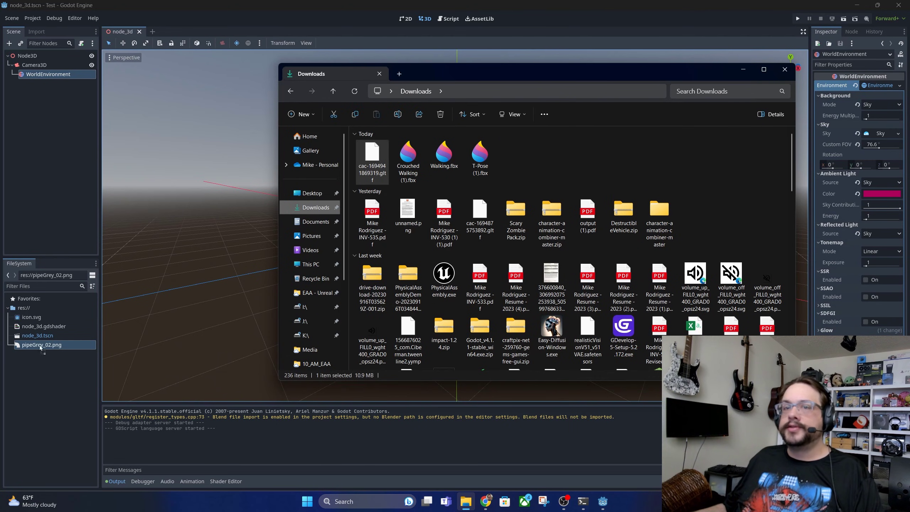
{"action": "left_click_drag", "start_coordinate": [33, 388], "coordinate": [33, 386]}
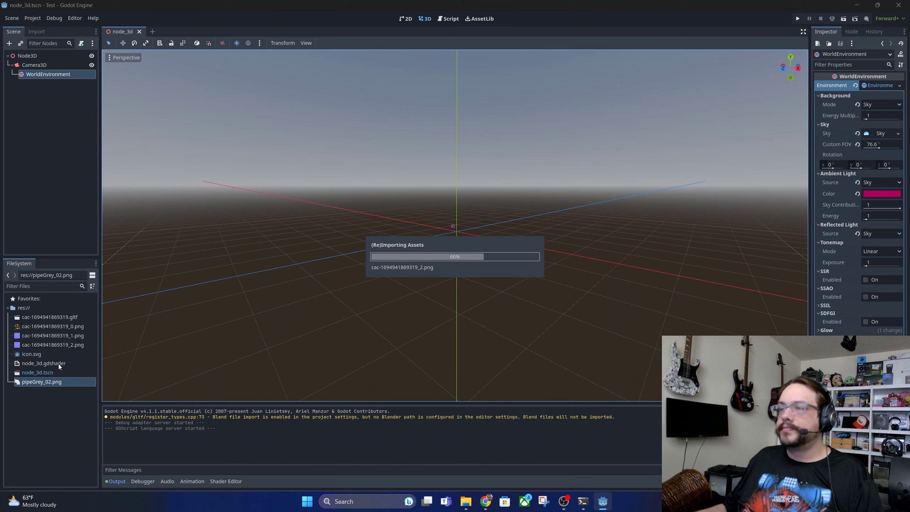
- Drag the imported cac-1694941869319.gltf from the FileSystem into the 3D viewport
{"action": "left_click", "coordinate": [16, 418]}
{"action": "left_click", "coordinate": [68, 316]}
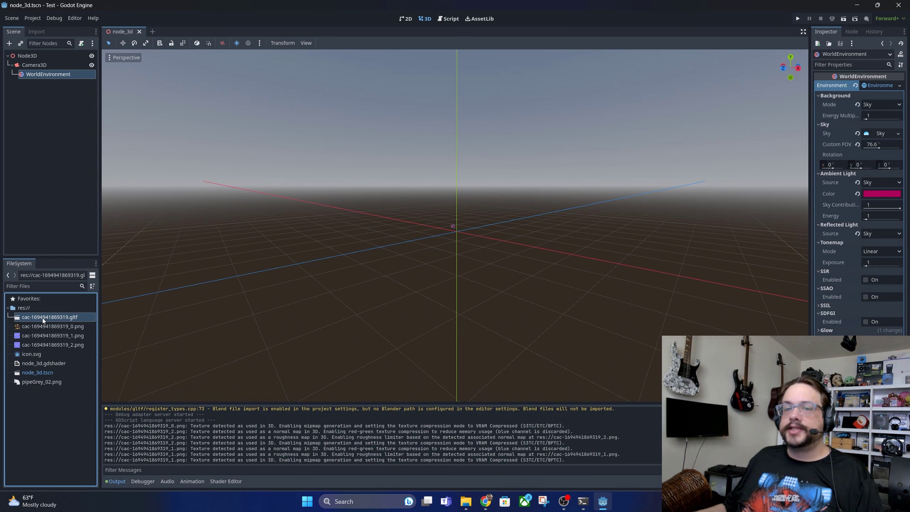
{"action": "left_click_drag", "start_coordinate": [43, 318], "coordinate": [457, 234]}
{"action": "right_click_drag", "start_coordinate": [457, 233], "coordinate": [457, 234]}
- Select the character, move it up and left, then frame it in view
{"action": "scroll", "coordinate": [457, 233], "scroll_direction": "up", "scroll_amount": 10}
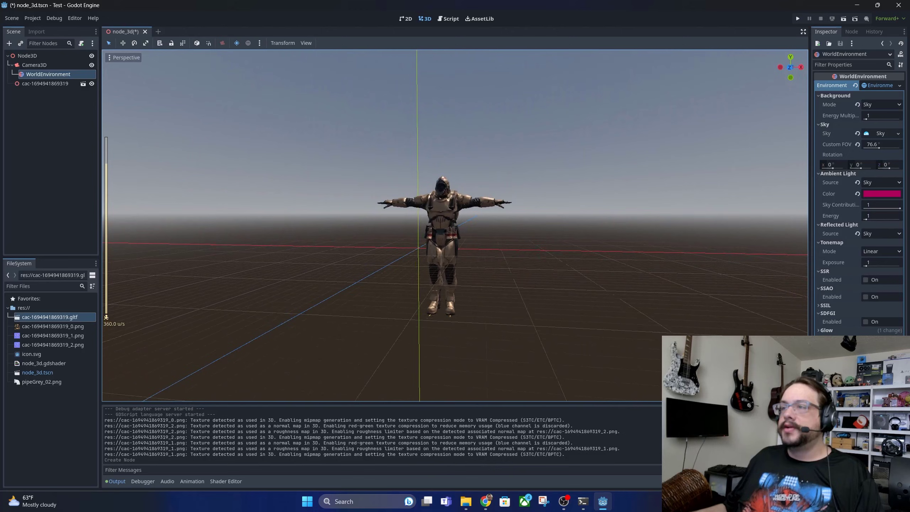
{"action": "right_click_drag", "start_coordinate": [491, 273], "coordinate": [491, 274]}
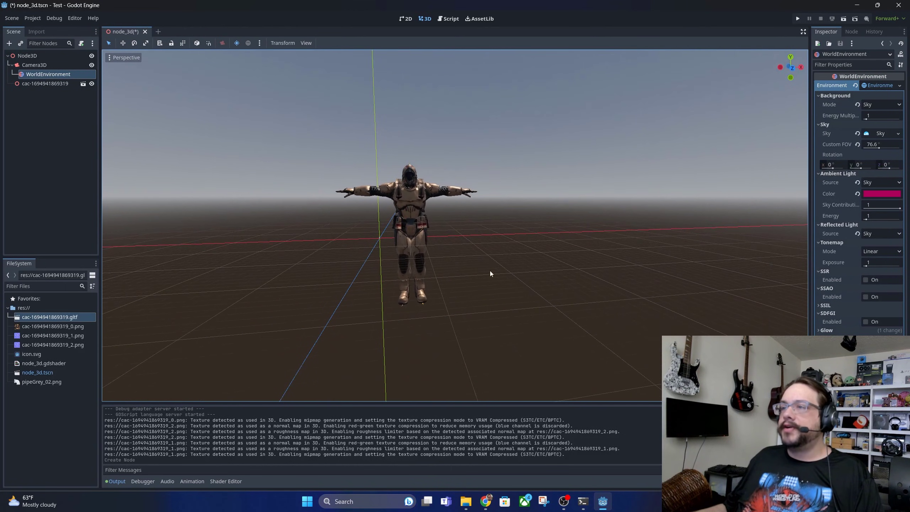
{"action": "left_click", "coordinate": [415, 200]}
{"action": "left_click_drag", "start_coordinate": [409, 194], "coordinate": [414, 132]}
{"action": "left_click_drag", "start_coordinate": [444, 179], "coordinate": [405, 179]}
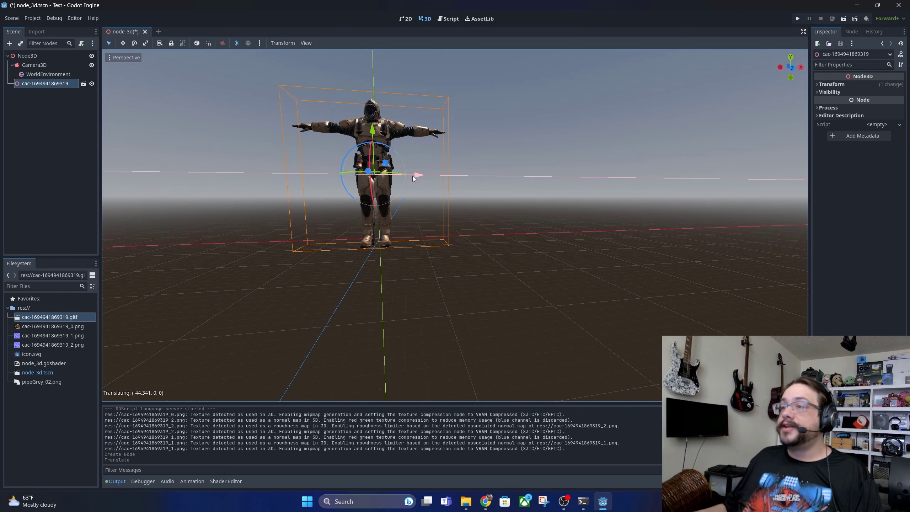
{"action": "right_click_drag", "start_coordinate": [405, 180], "coordinate": [413, 211]}
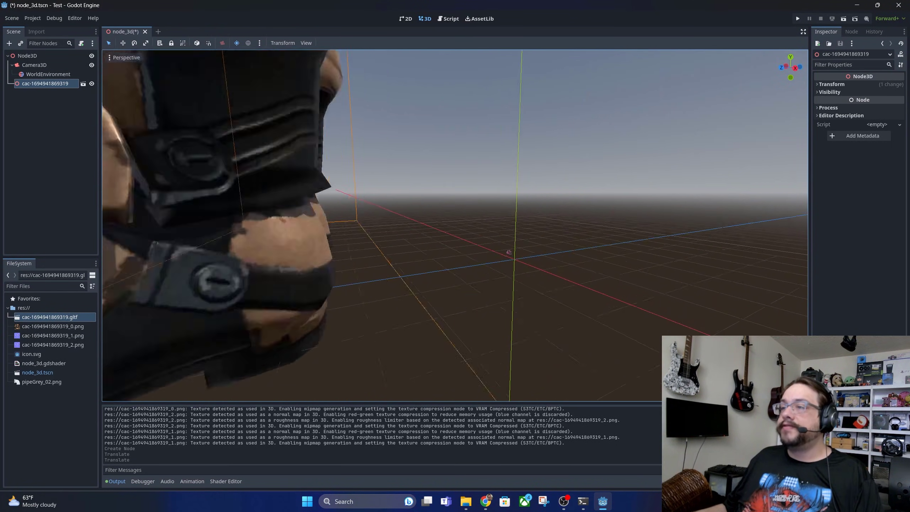
{"action": "key", "text": "f"}
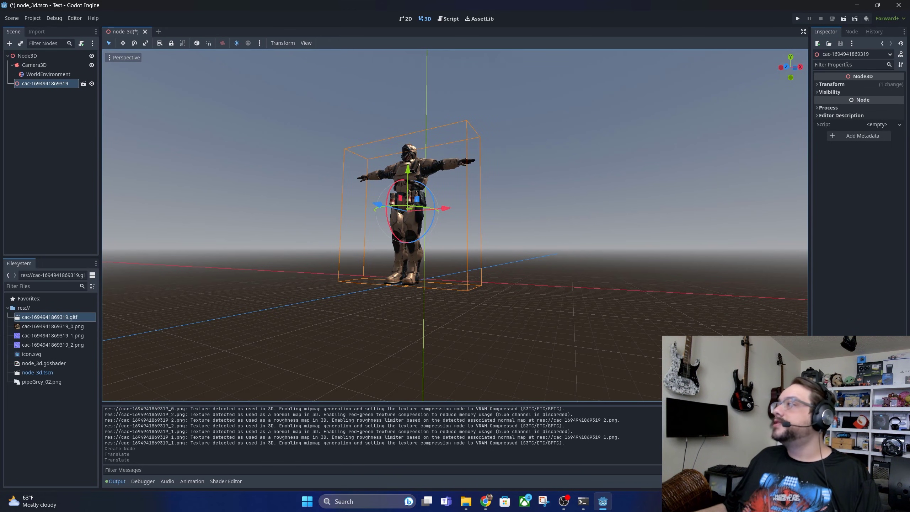
- Scale the character to 0.1 and drag it down toward the grid
{"action": "left_click", "coordinate": [819, 84]}
{"action": "left_click", "coordinate": [831, 143]}
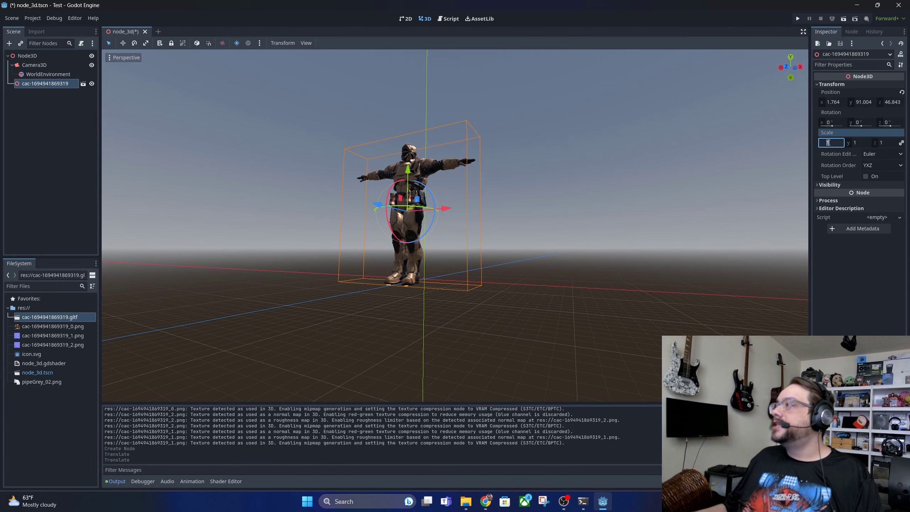
{"action": "type", "text": "0.1"}
{"action": "key", "text": "Return"}
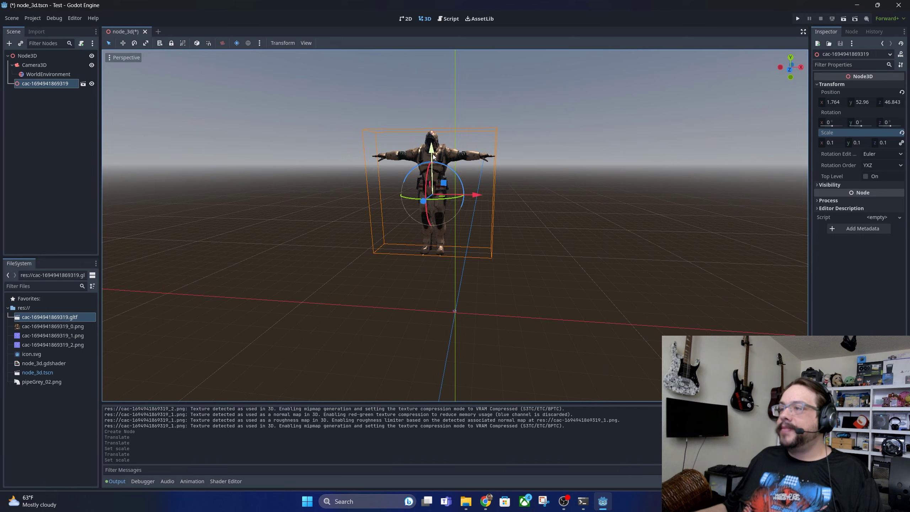
{"action": "left_click_drag", "start_coordinate": [434, 157], "coordinate": [433, 265]}
{"action": "middle_click_drag", "start_coordinate": [433, 265], "coordinate": [322, 262]}
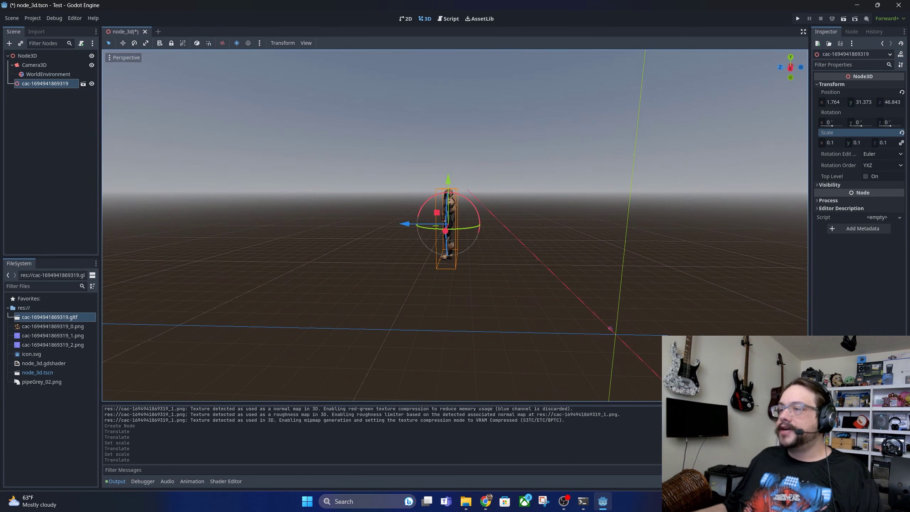
{"action": "left_click_drag", "start_coordinate": [444, 182], "coordinate": [447, 273]}
- Set the character's position Y, Z and X to 0
{"action": "left_click", "coordinate": [863, 103]}
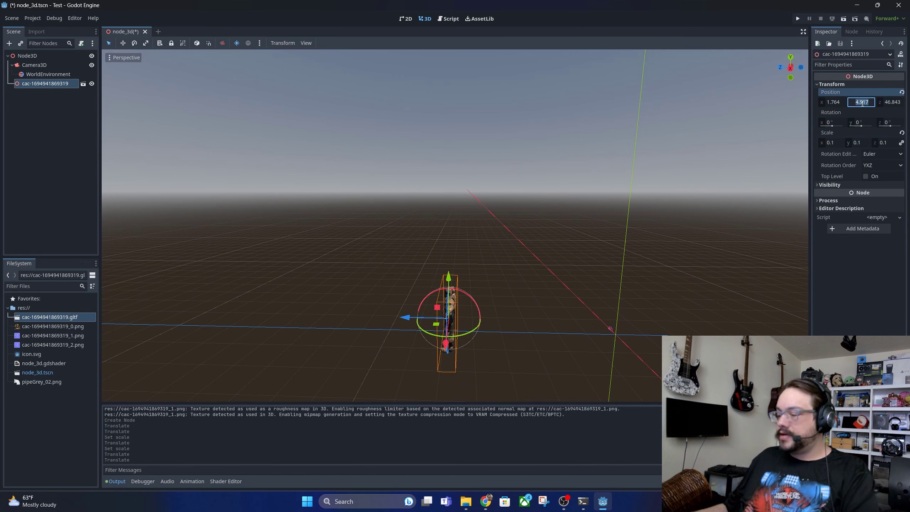
{"action": "type", "text": "0"}
{"action": "key", "text": "Return"}
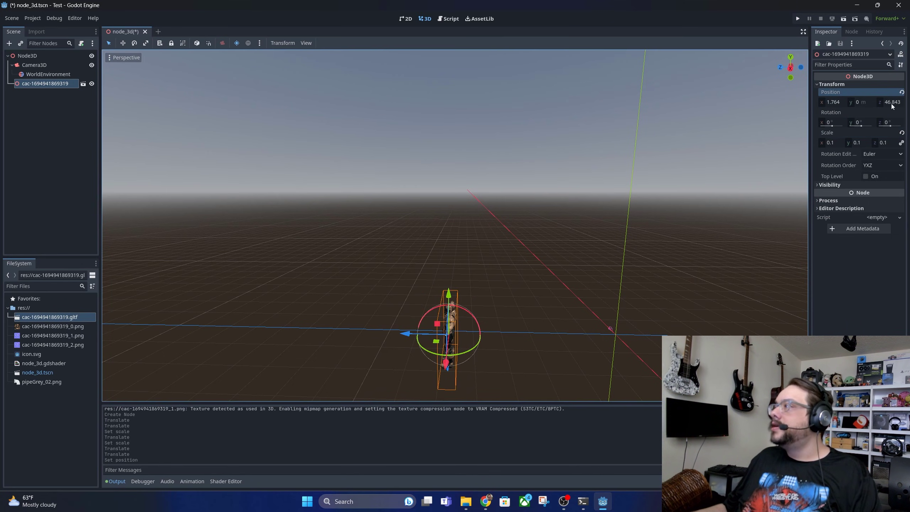
{"action": "left_click", "coordinate": [884, 103]}
{"action": "type", "text": "0"}
{"action": "left_click", "coordinate": [832, 103]}
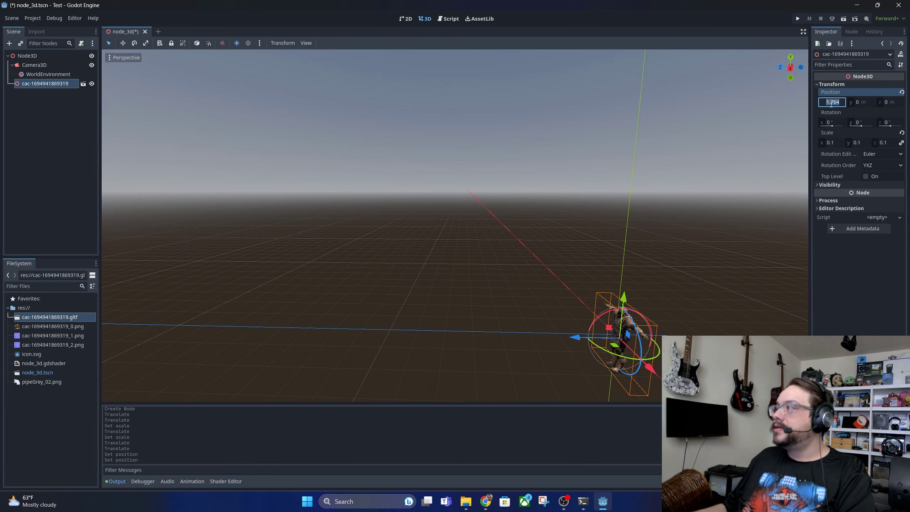
{"action": "type", "text": "0"}
{"action": "key", "text": "Return"}
- Raise the character to Y 8.031 so its feet rest on the grid, then deselect it
{"action": "scroll", "coordinate": [689, 223], "scroll_direction": "up", "scroll_amount": 6}
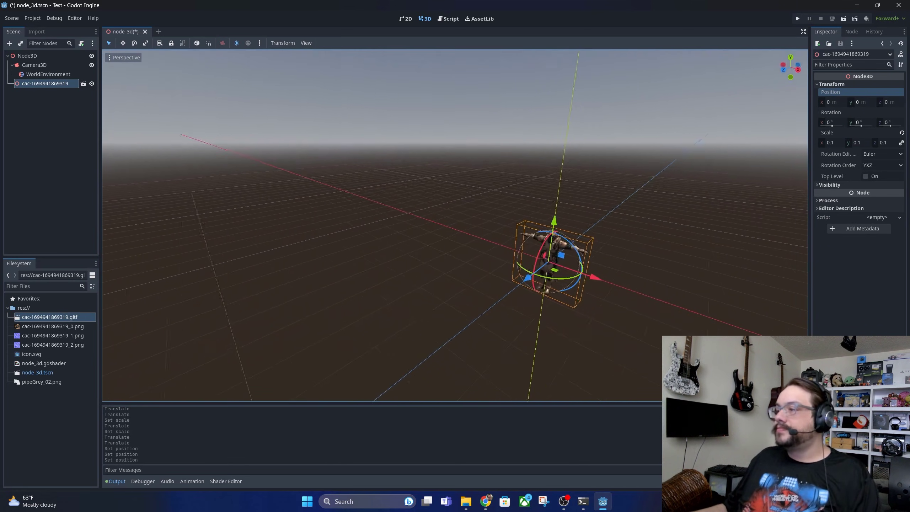
{"action": "scroll", "coordinate": [455, 226], "scroll_direction": "down", "scroll_amount": 7}
{"action": "scroll", "coordinate": [455, 226], "scroll_direction": "up", "scroll_amount": 5}
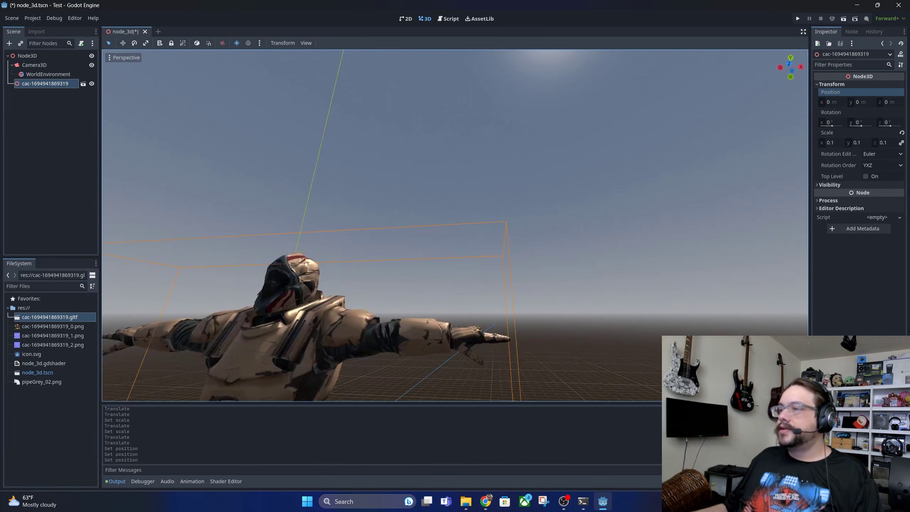
{"action": "scroll", "coordinate": [455, 226], "scroll_direction": "down", "scroll_amount": 5}
{"action": "middle_click_drag", "start_coordinate": [375, 257], "coordinate": [376, 260]}
{"action": "left_click_drag", "start_coordinate": [391, 220], "coordinate": [391, 194]}
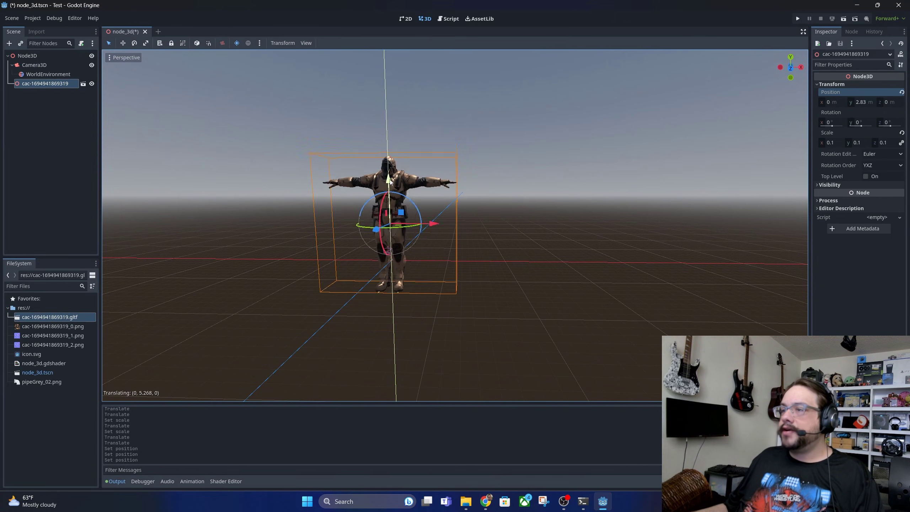
{"action": "middle_click_drag", "start_coordinate": [391, 194], "coordinate": [432, 279]}
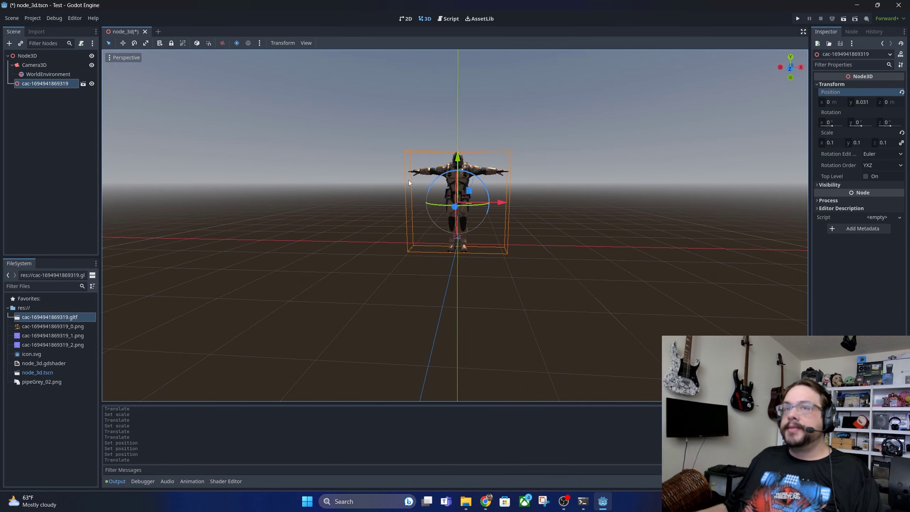
{"action": "left_click", "coordinate": [62, 109]}
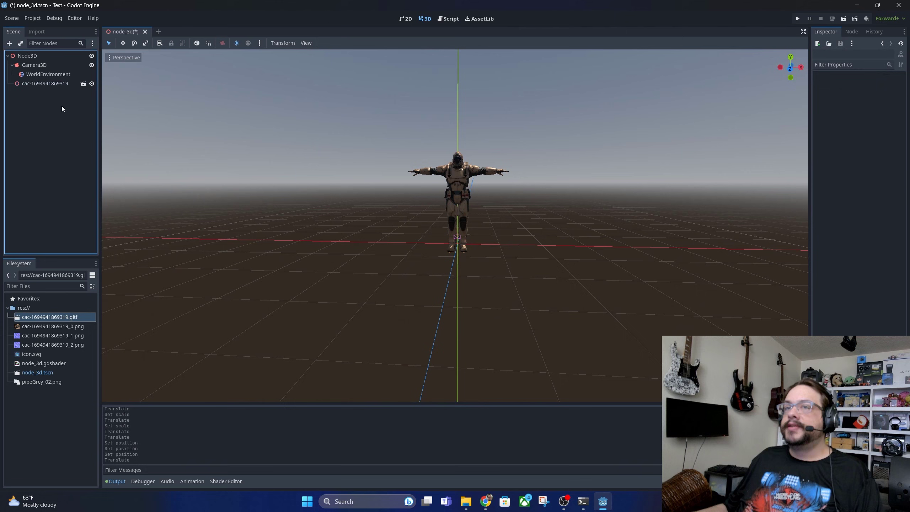
- Create and open a new inherited scene from cac-1694941869319.gltf
{"action": "left_click", "coordinate": [83, 85]}
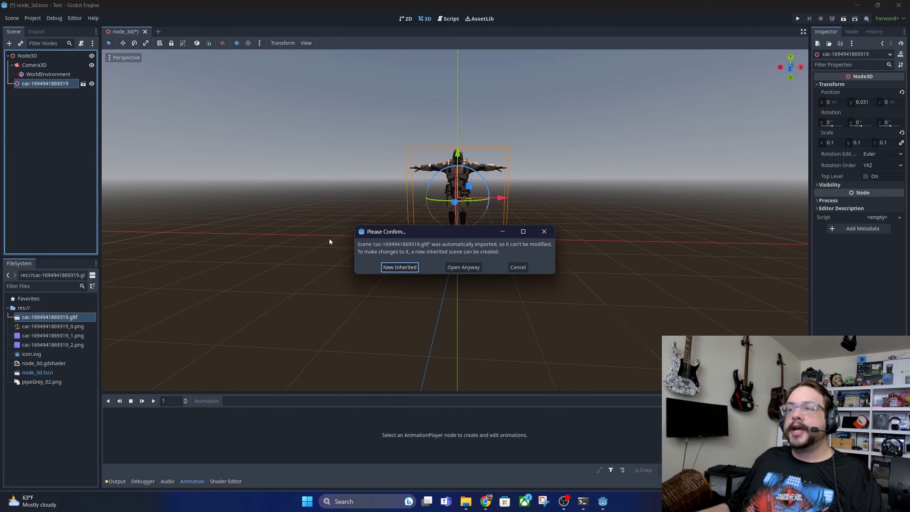
{"action": "left_click", "coordinate": [394, 268]}
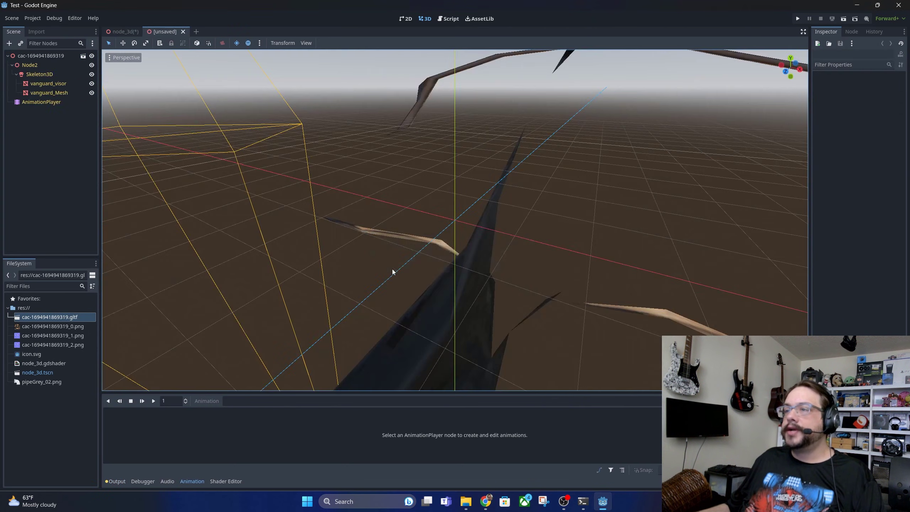
{"action": "left_click", "coordinate": [41, 103]}
- Undo an accidental mesh move and enlarge the Animation panel timeline
{"action": "middle_click_drag", "start_coordinate": [412, 233], "coordinate": [449, 169]}
{"action": "left_click", "coordinate": [449, 169]}
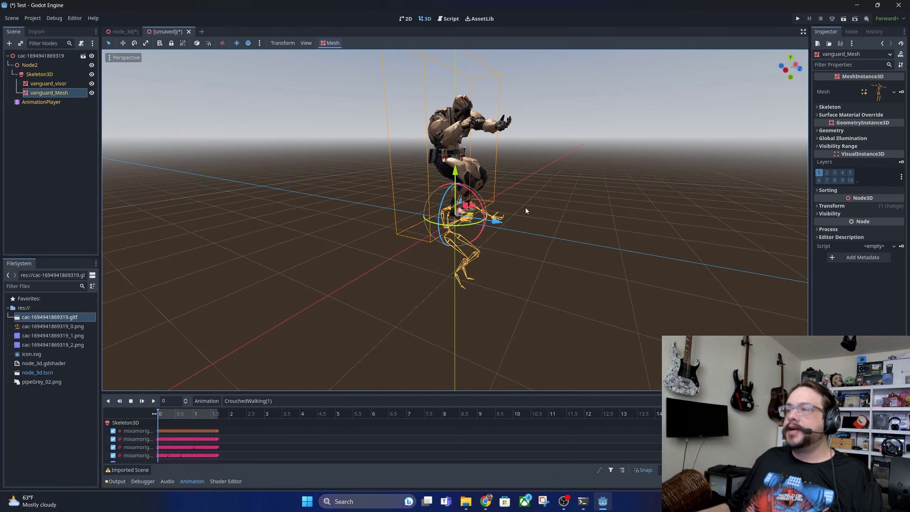
{"action": "key", "text": "ctrl+z"}
{"action": "middle_click_drag", "start_coordinate": [526, 211], "coordinate": [210, 379]}
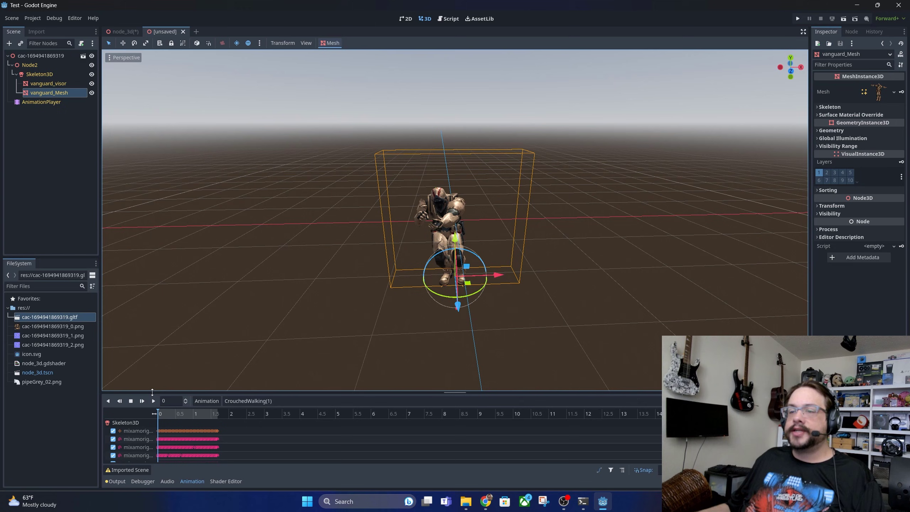
{"action": "left_click_drag", "start_coordinate": [152, 391], "coordinate": [154, 295]}
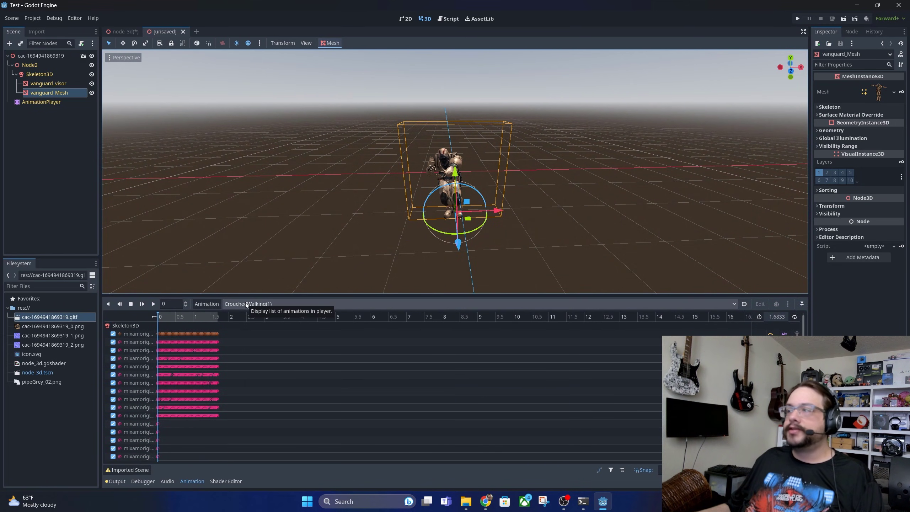
- Load Walking in the Animation panel, compare with mixamo_com, then scrub and play Walking
{"action": "left_click", "coordinate": [712, 302]}
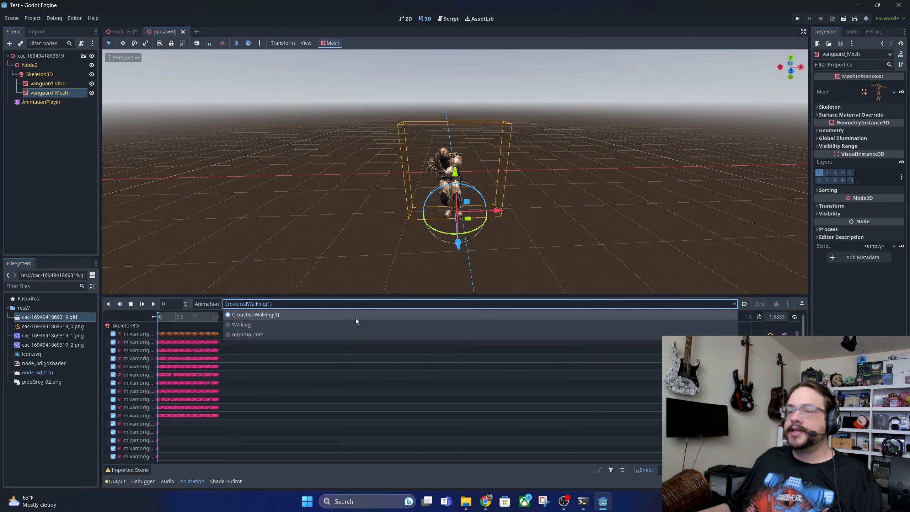
{"action": "left_click", "coordinate": [278, 324]}
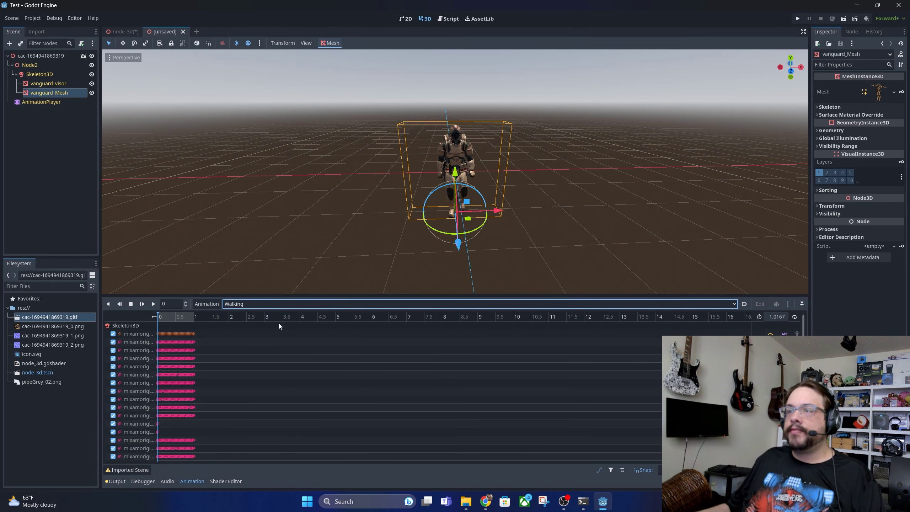
{"action": "left_click", "coordinate": [268, 309]}
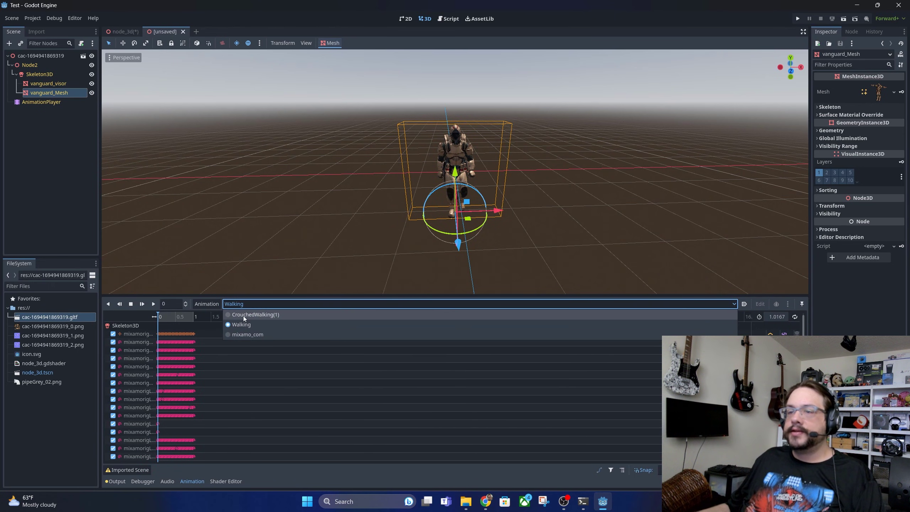
{"action": "left_click", "coordinate": [245, 335]}
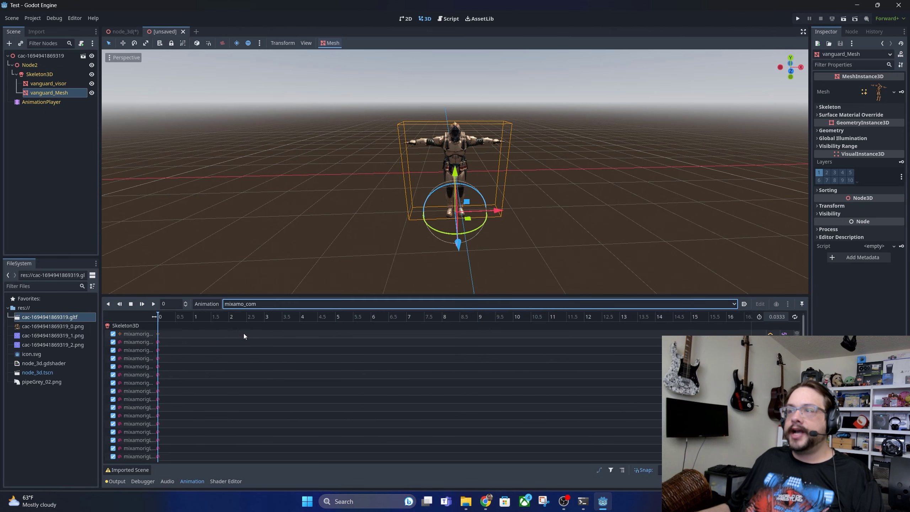
{"action": "left_click", "coordinate": [262, 306]}
{"action": "left_click", "coordinate": [266, 325]}
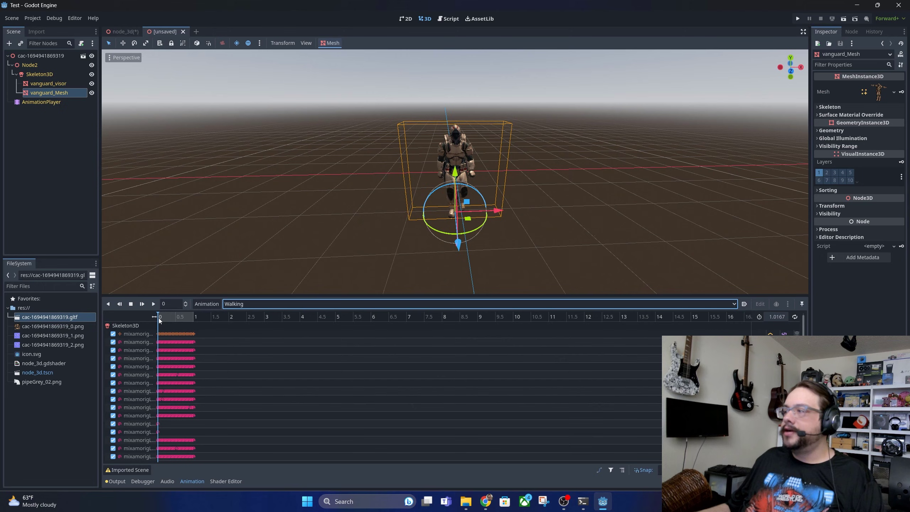
{"action": "left_click_drag", "start_coordinate": [160, 320], "coordinate": [199, 324]}
{"action": "left_click", "coordinate": [153, 304]}
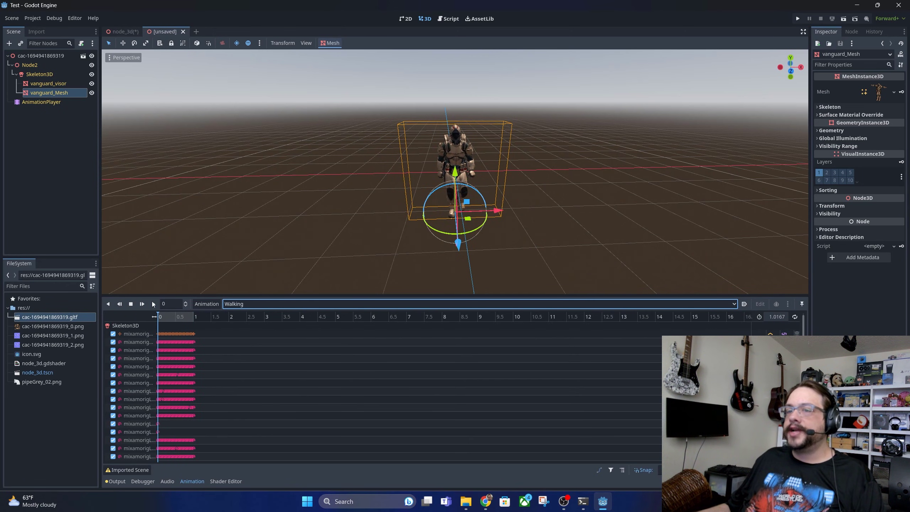
{"action": "left_click", "coordinate": [153, 304]}
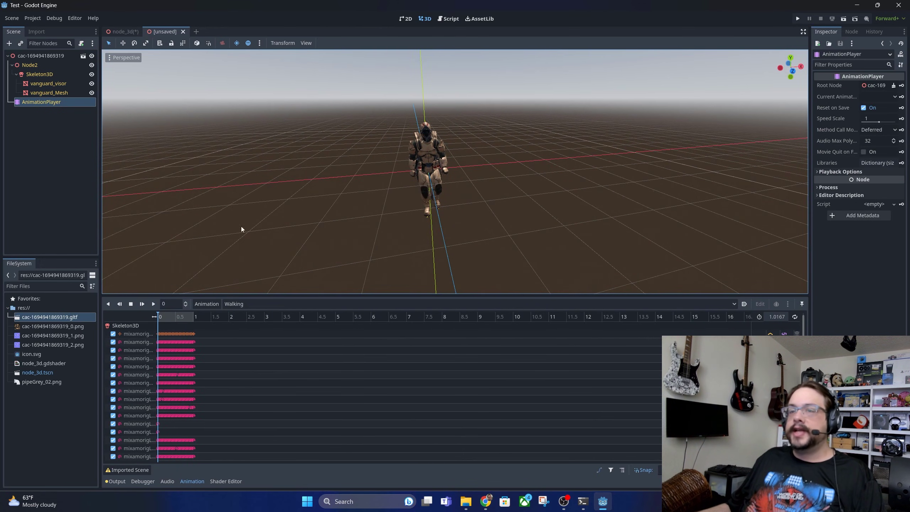
- Select the AnimationPlayer node, choose Walking again and play it from a side view
{"action": "left_click", "coordinate": [45, 55]}
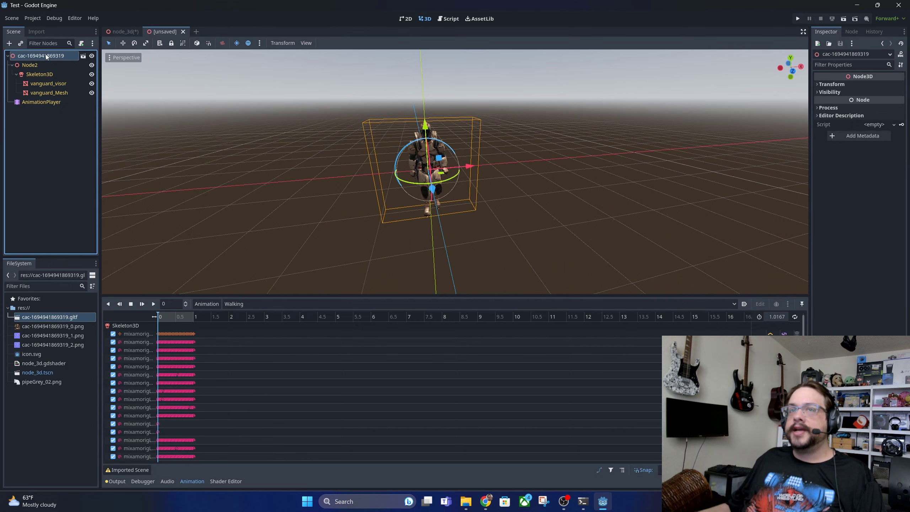
{"action": "left_click", "coordinate": [50, 103]}
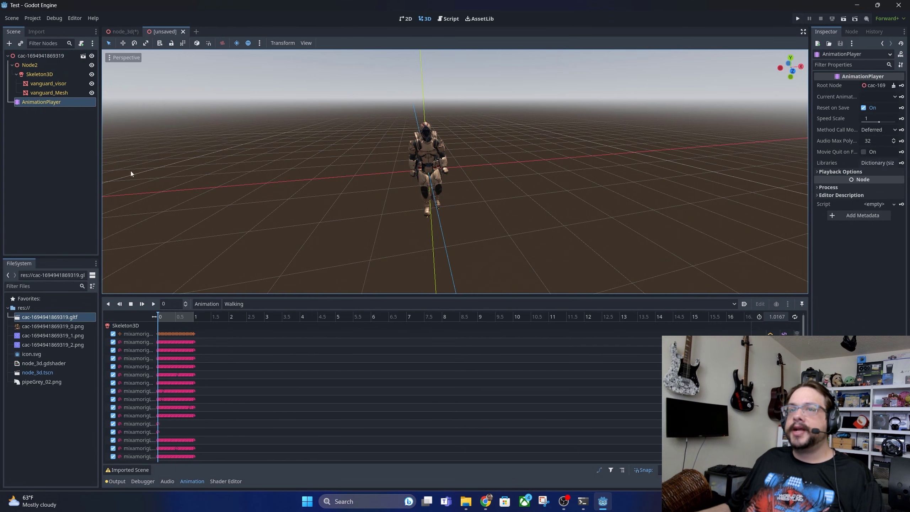
{"action": "left_click", "coordinate": [250, 307]}
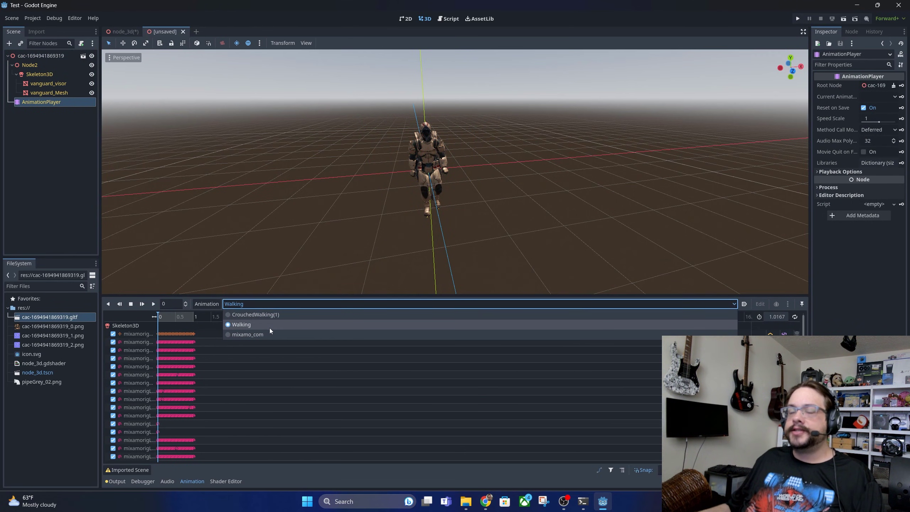
{"action": "left_click", "coordinate": [281, 324]}
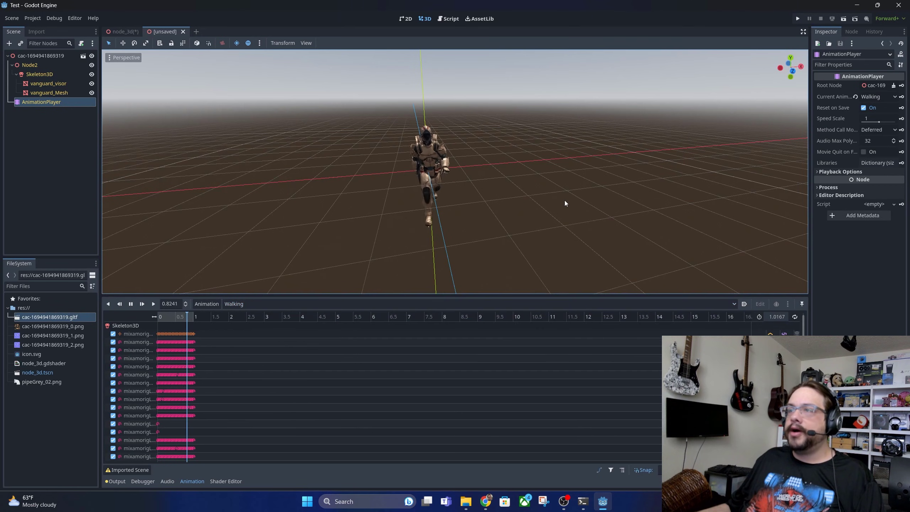
{"action": "middle_click_drag", "start_coordinate": [501, 216], "coordinate": [466, 201]}
{"action": "scroll", "coordinate": [466, 202], "scroll_direction": "up", "scroll_amount": 2}
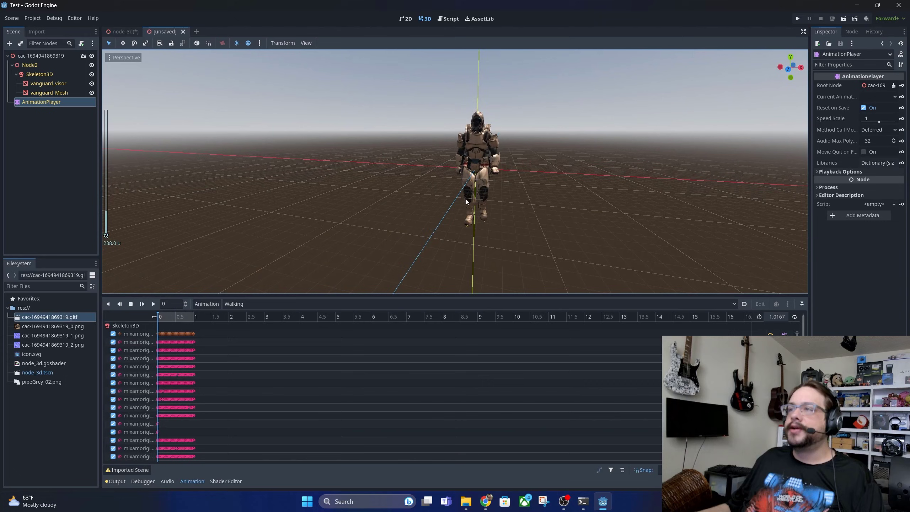
{"action": "scroll", "coordinate": [467, 202], "scroll_direction": "up", "scroll_amount": 4}
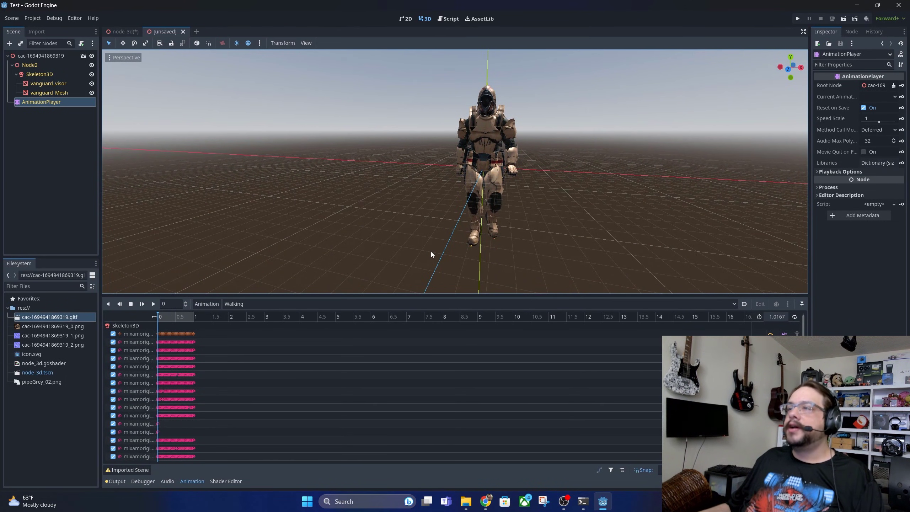